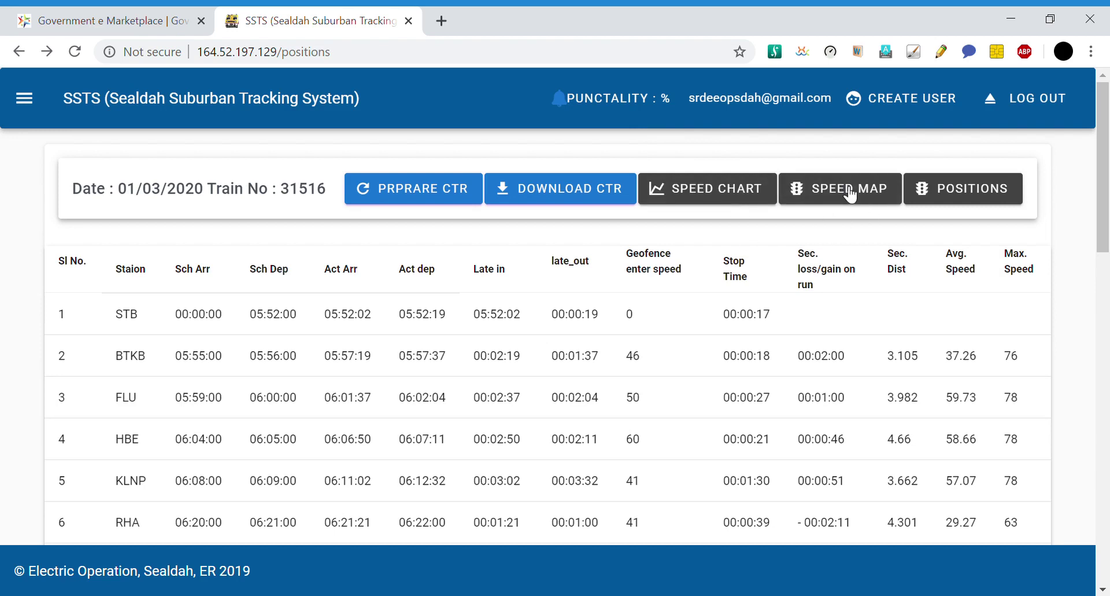
Step: Open the train's speed map and zoom into the satellite track near STB
left_click(848, 199)
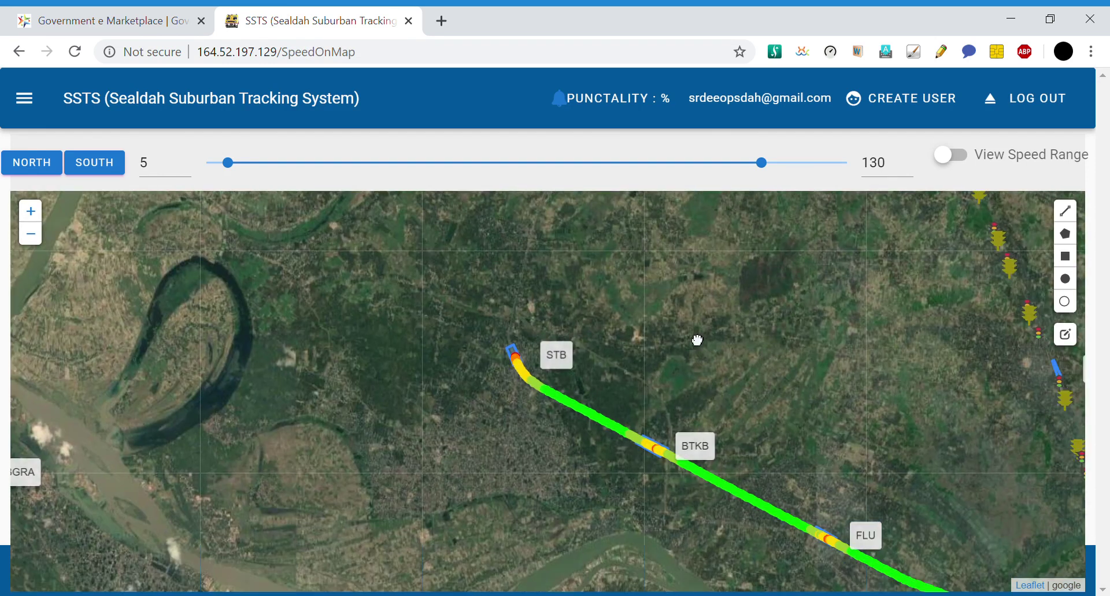
left_click_drag(493, 425, 365, 341)
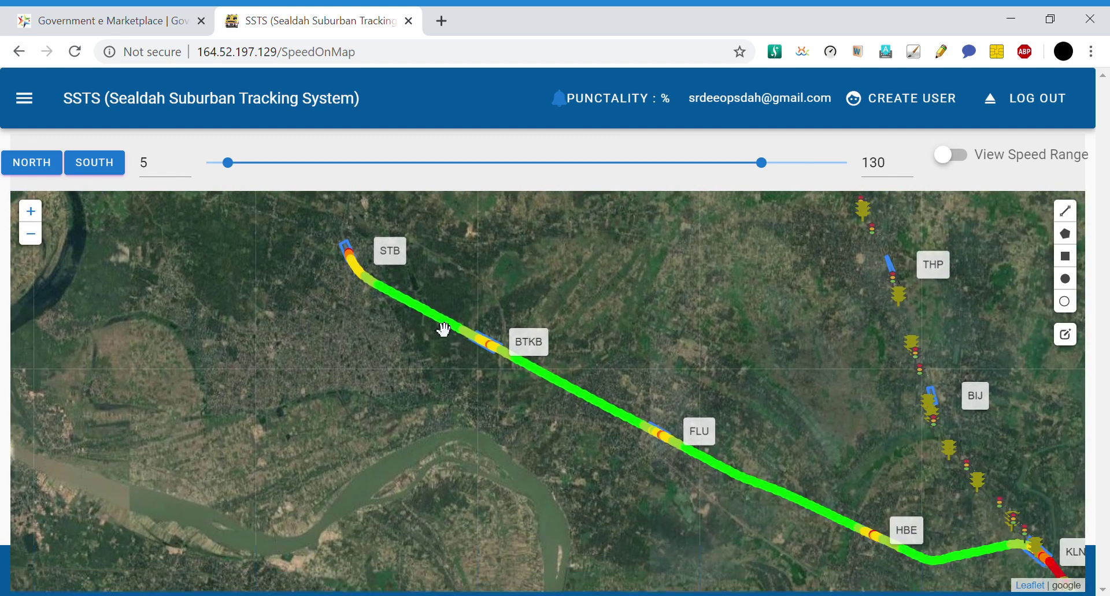
mouse_move(426, 322)
scroll(420, 315, "up", 1)
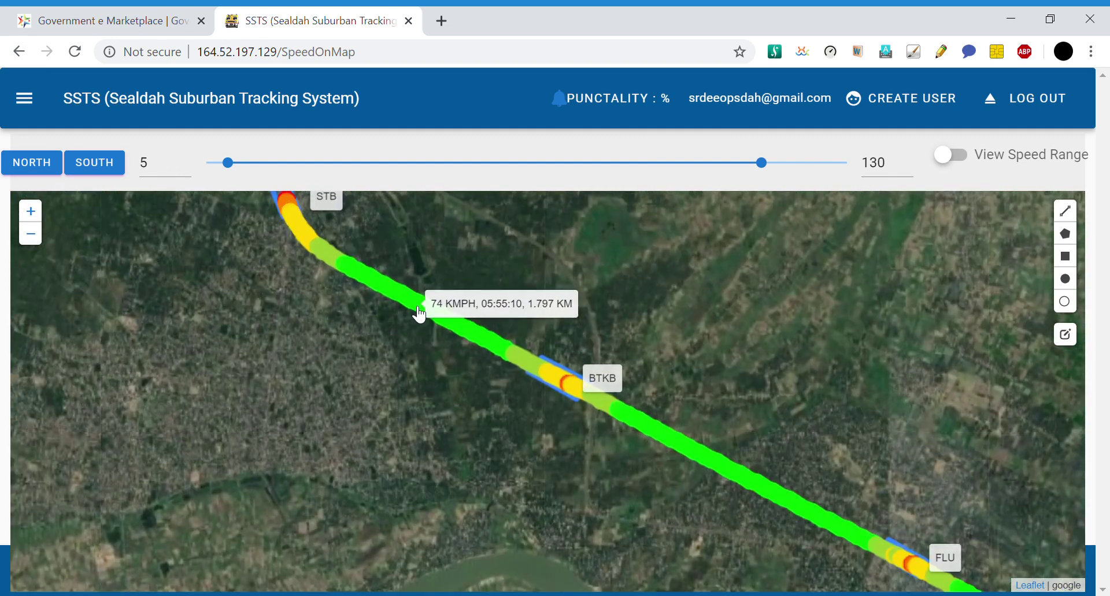
scroll(421, 314, "up", 3)
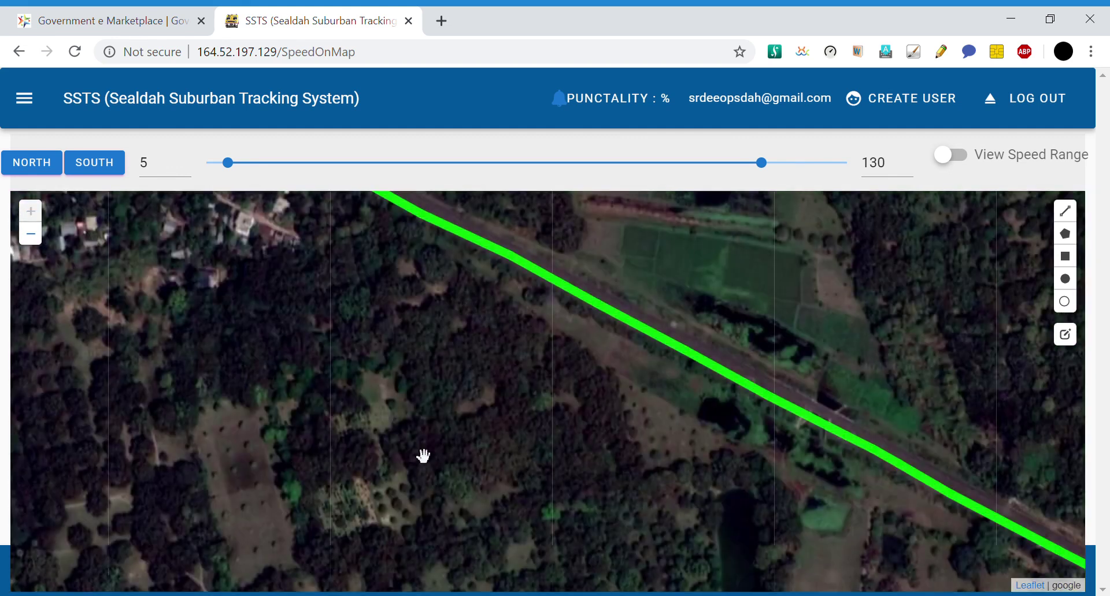
Step: Pin a green track point's speed reading: 75 KMPH at 05:55:07, 1.733 KM
left_click_drag(424, 456, 409, 528)
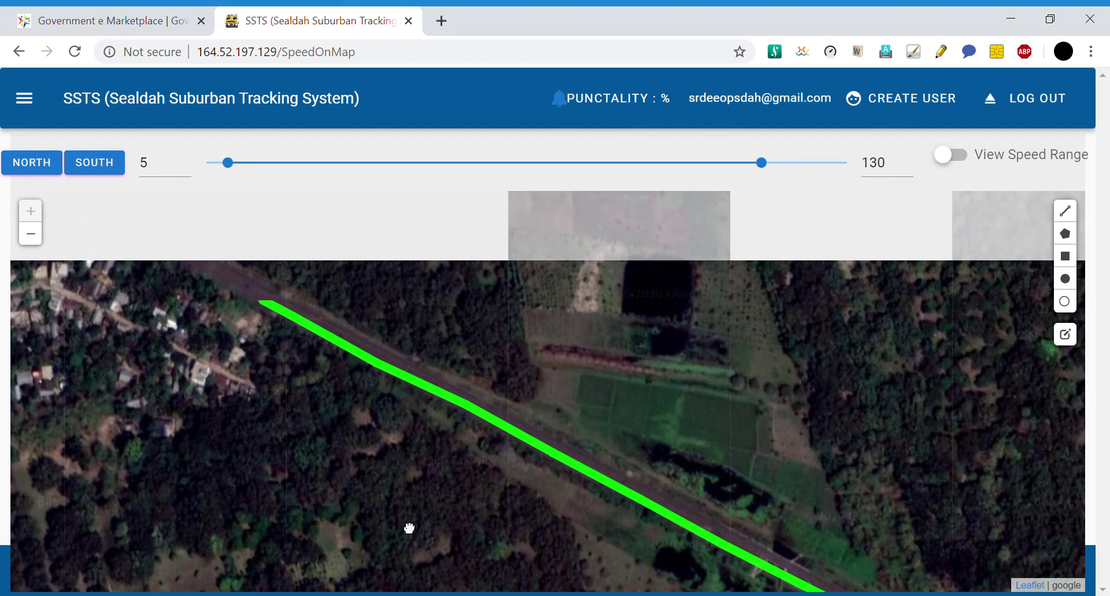
mouse_move(387, 377)
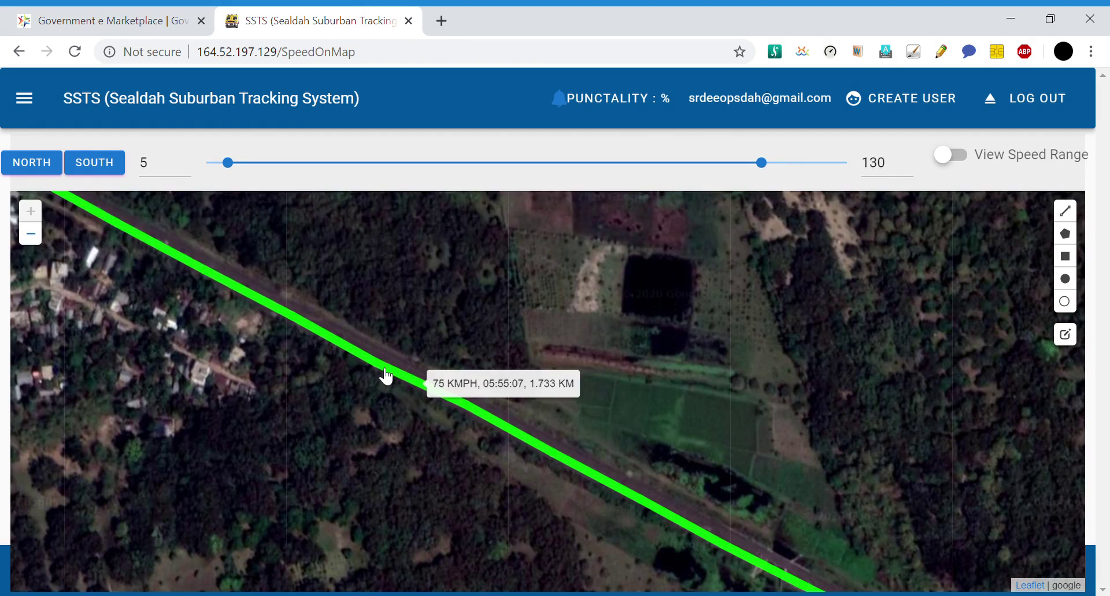
left_click(386, 377)
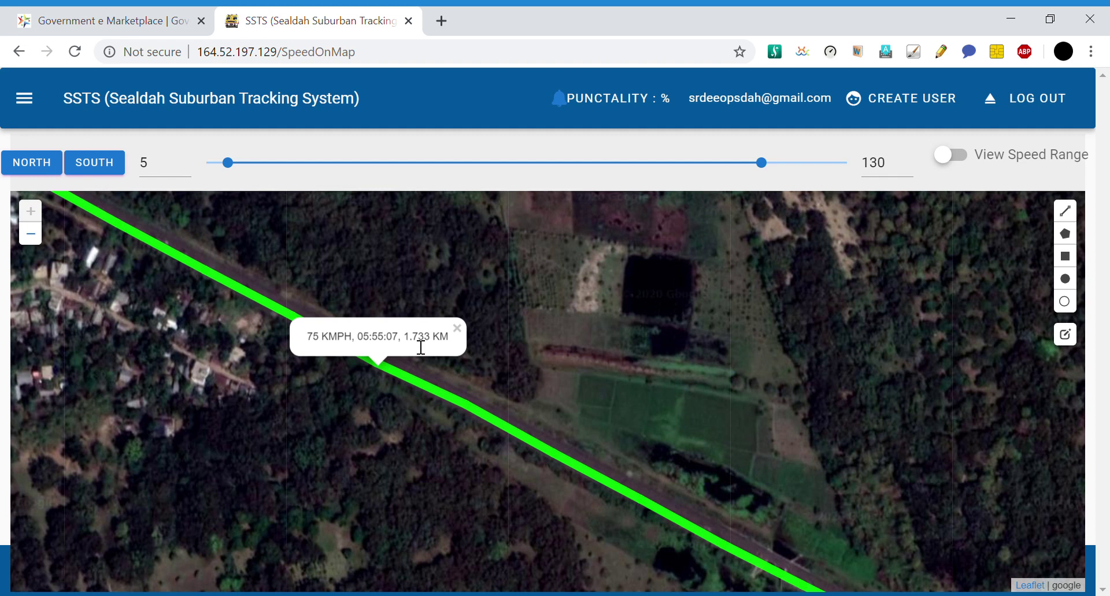
Step: Close the 75 KMPH speed popup on the green track
left_click(457, 328)
Step: Zoom out to show the track from STB through BTKB to FLU, near THP and BIJ
scroll(462, 345, "down", 1)
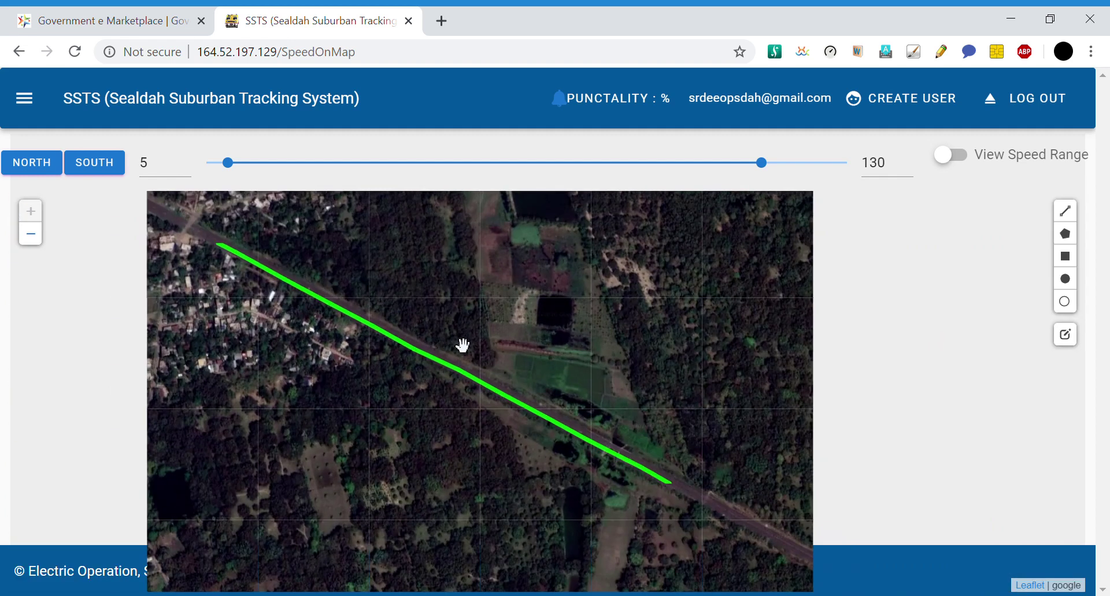
scroll(460, 345, "up", 1)
scroll(461, 384, "down", 1)
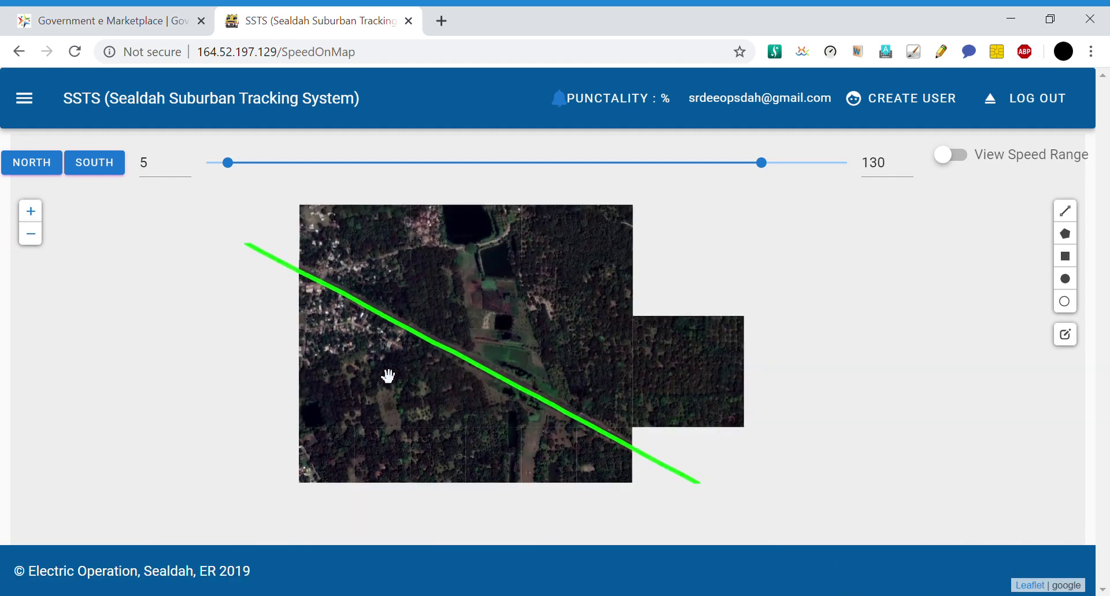
scroll(386, 376, "down", 1)
scroll(385, 374, "down", 1)
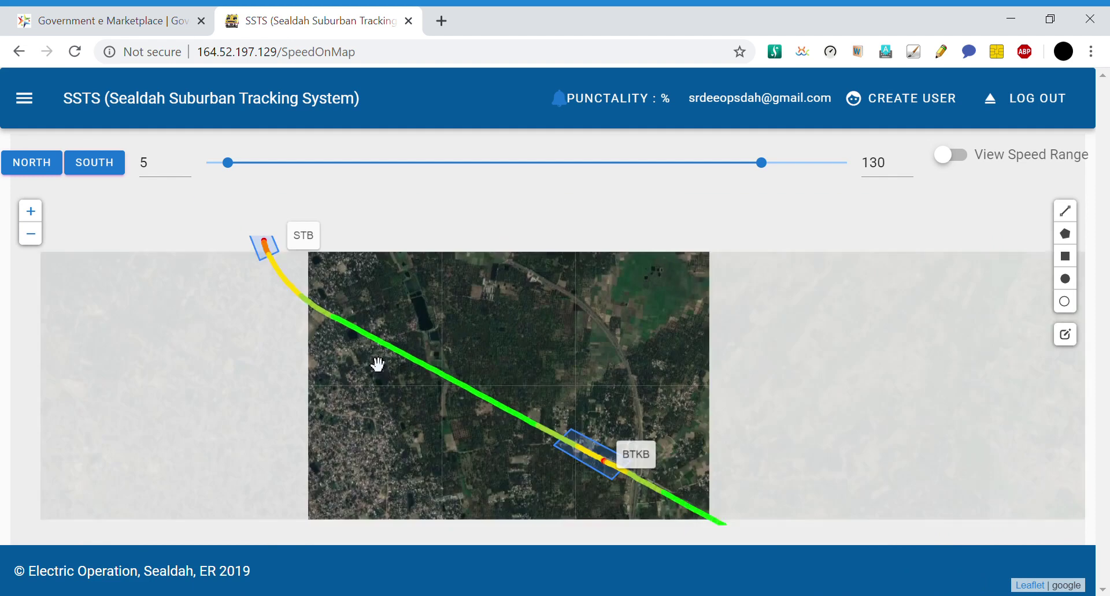
mouse_move(355, 338)
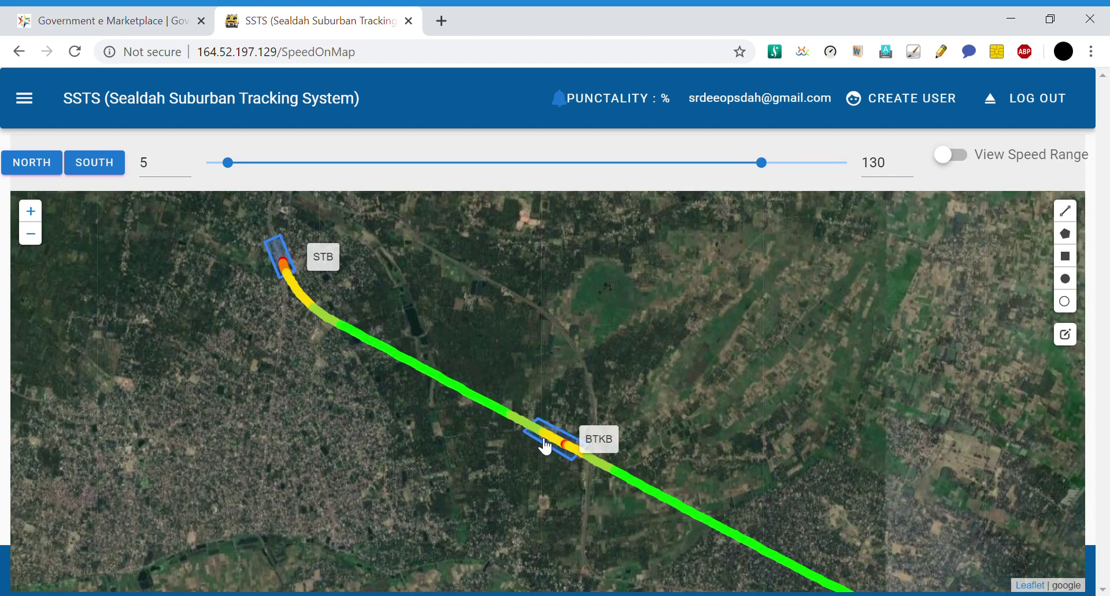
mouse_move(302, 292)
scroll(552, 458, "down", 1)
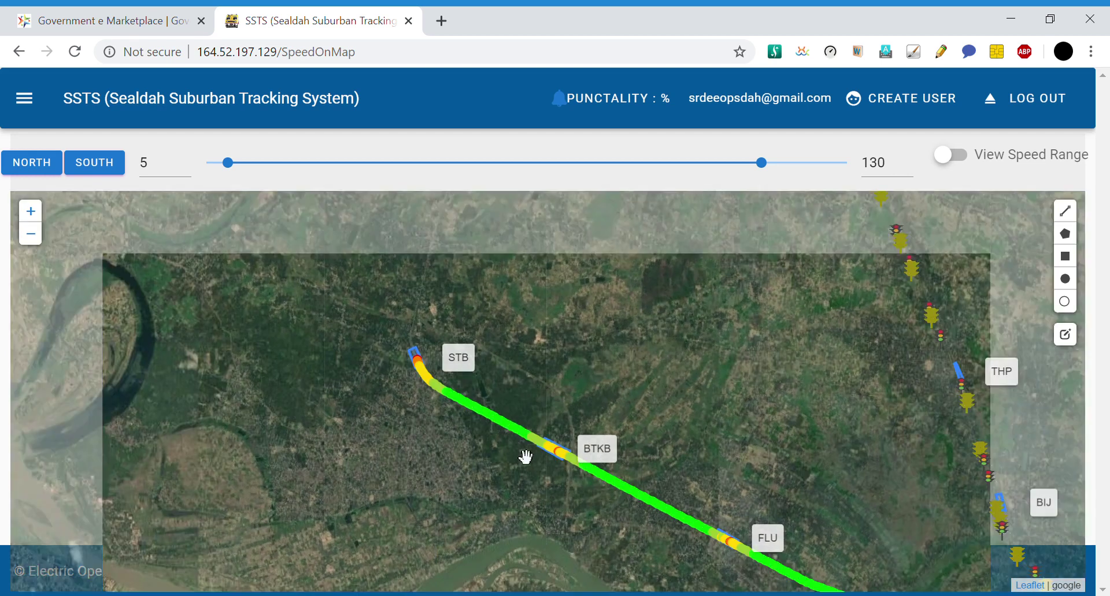
Step: Pan the map south past HBE, KLNP, RHA, CPHT and NBRN toward PDX
left_click_drag(659, 542, 426, 381)
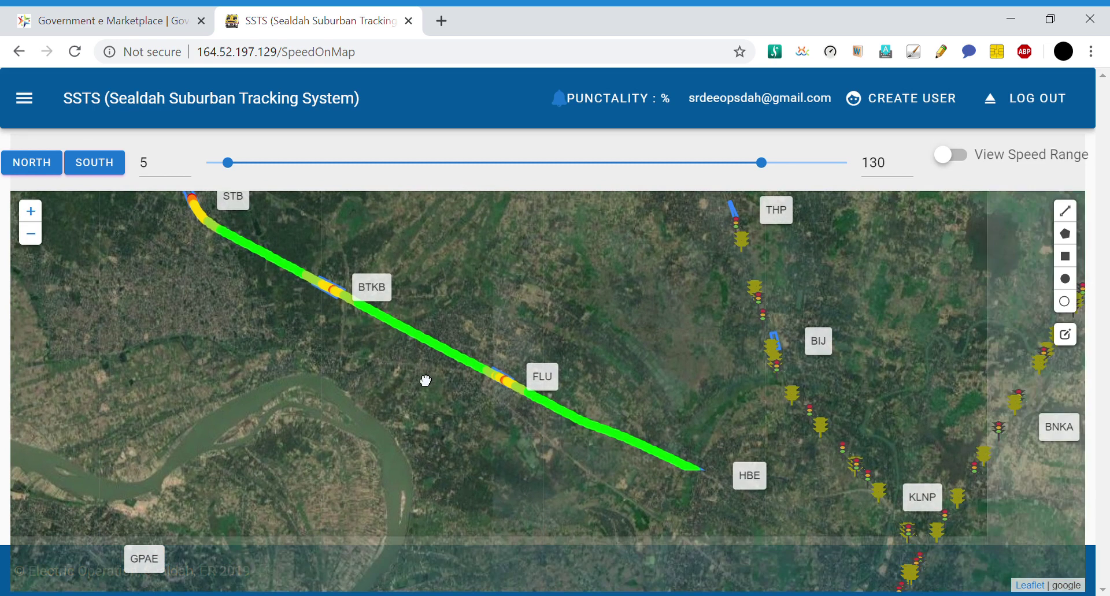
left_click_drag(640, 502, 456, 416)
left_click_drag(751, 471, 750, 427)
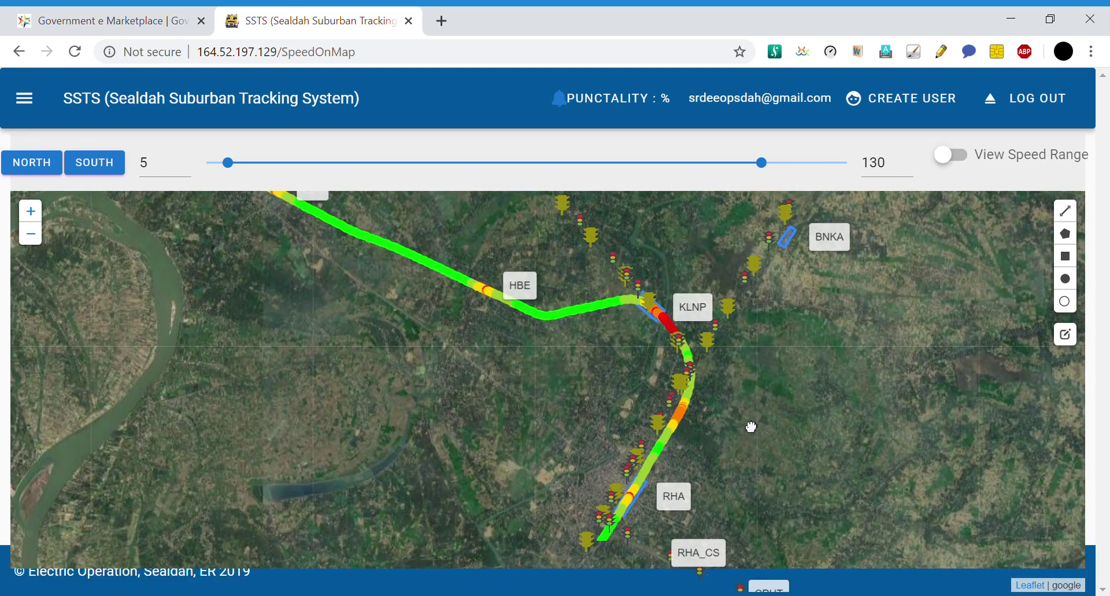
left_click_drag(736, 496, 775, 397)
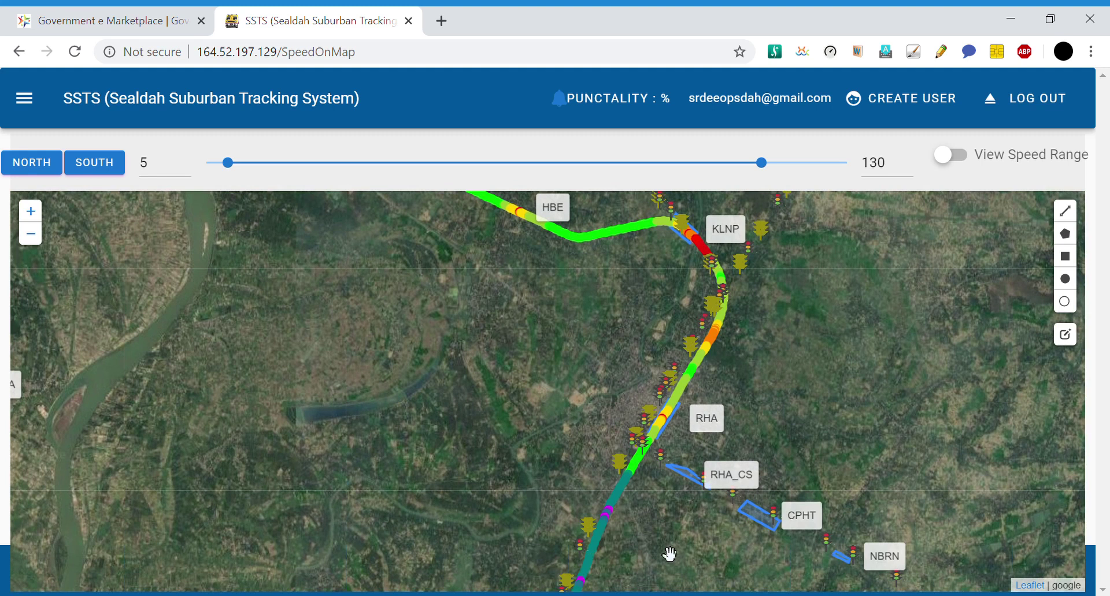
mouse_move(629, 472)
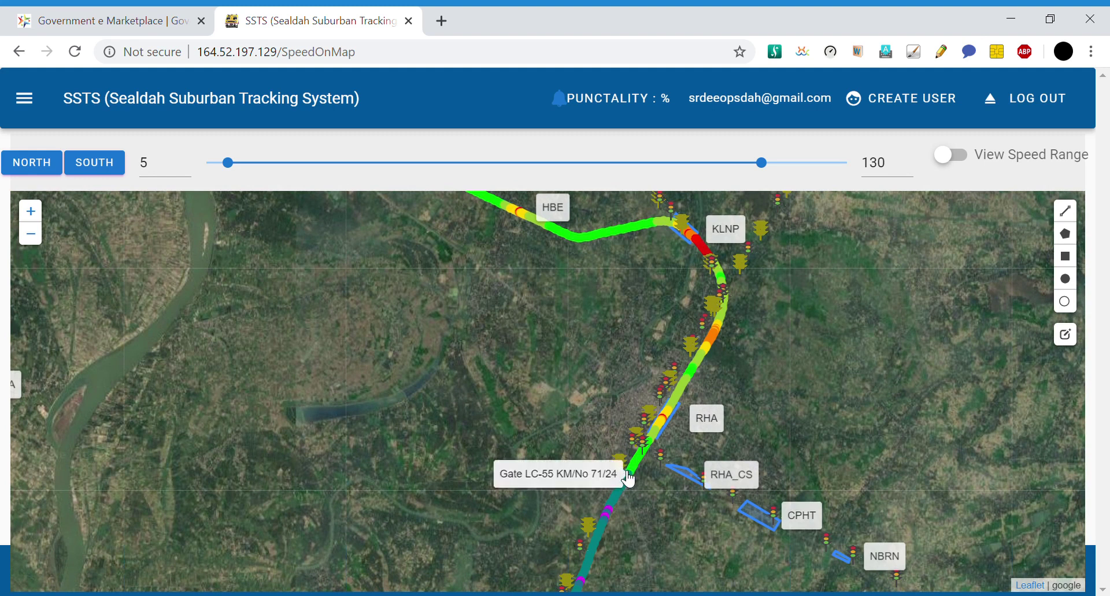
left_click_drag(642, 587, 682, 505)
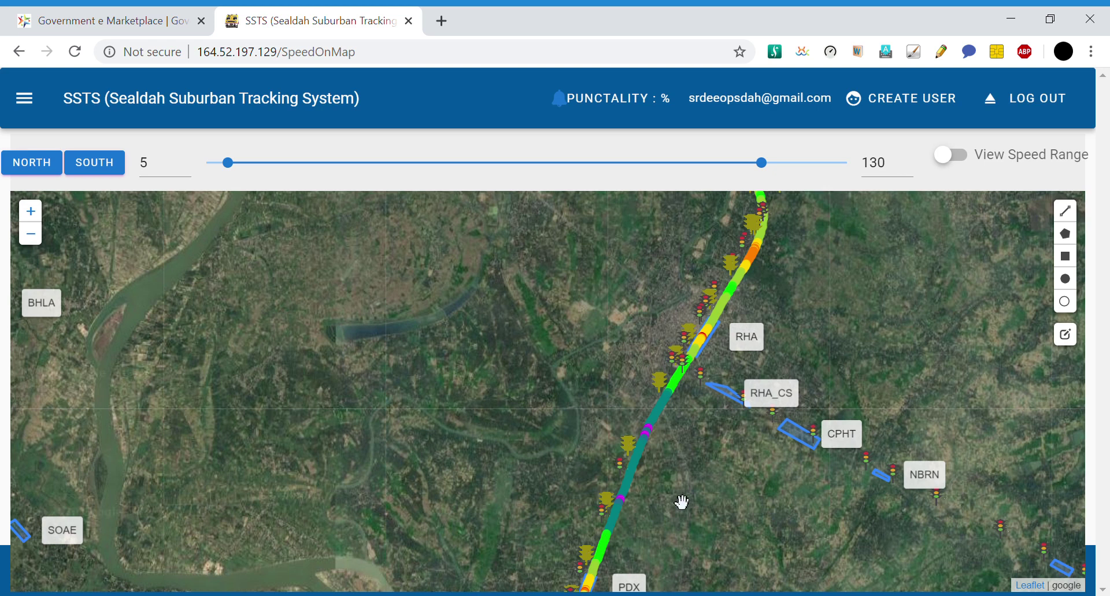
Step: Bring CDH into view and pin the magenta stretch reading 90 KMPH, 06:30:11, 27.99 KM
mouse_move(662, 426)
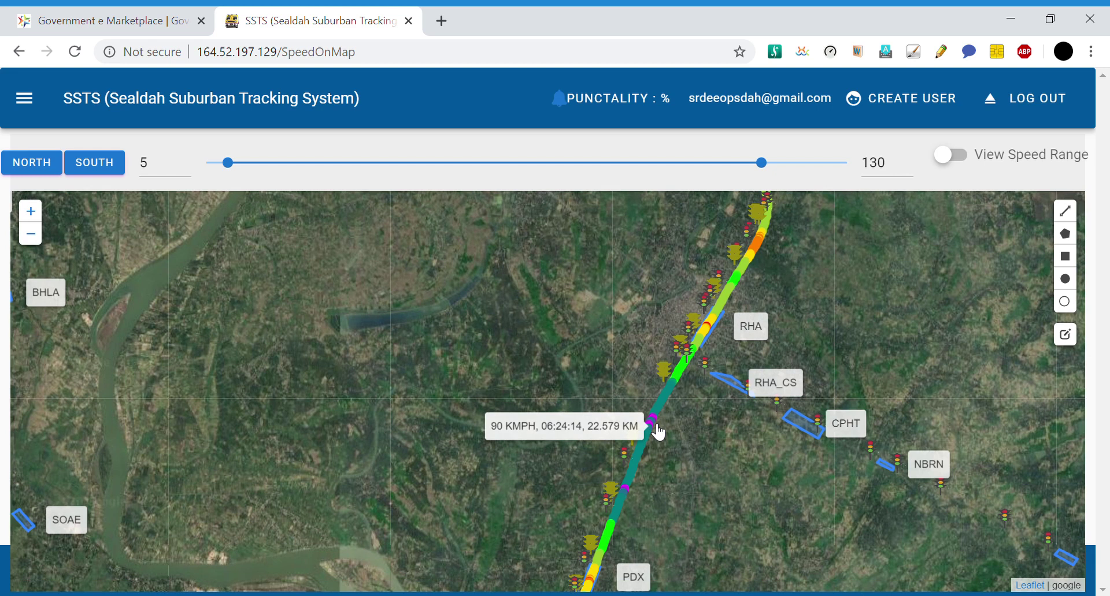
left_click_drag(711, 379, 747, 270)
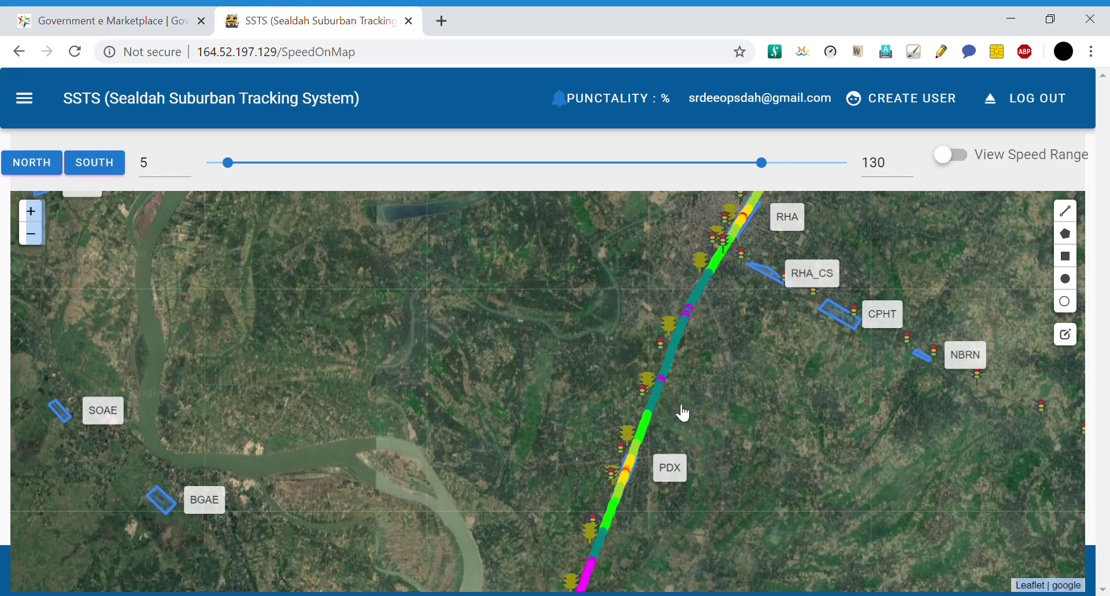
left_click_drag(719, 545, 687, 355)
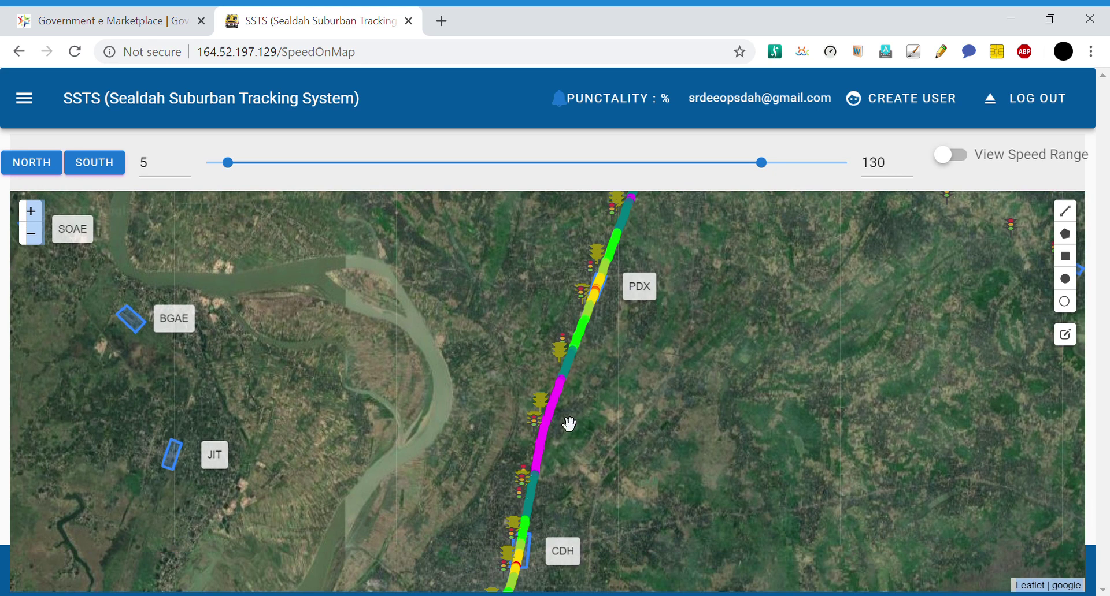
scroll(569, 425, "up", 3)
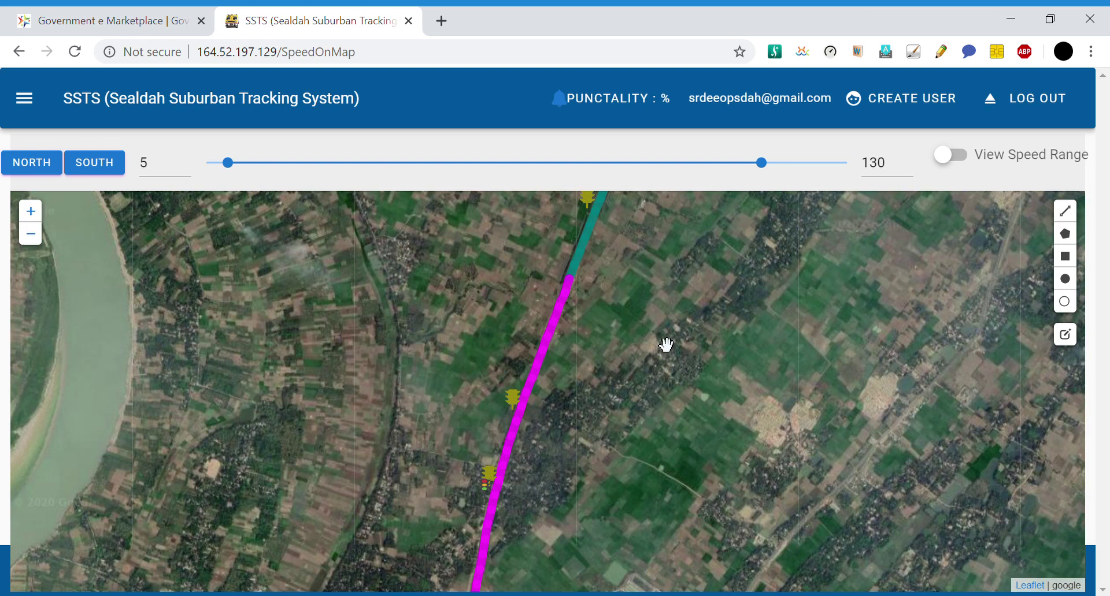
scroll(666, 345, "down", 2)
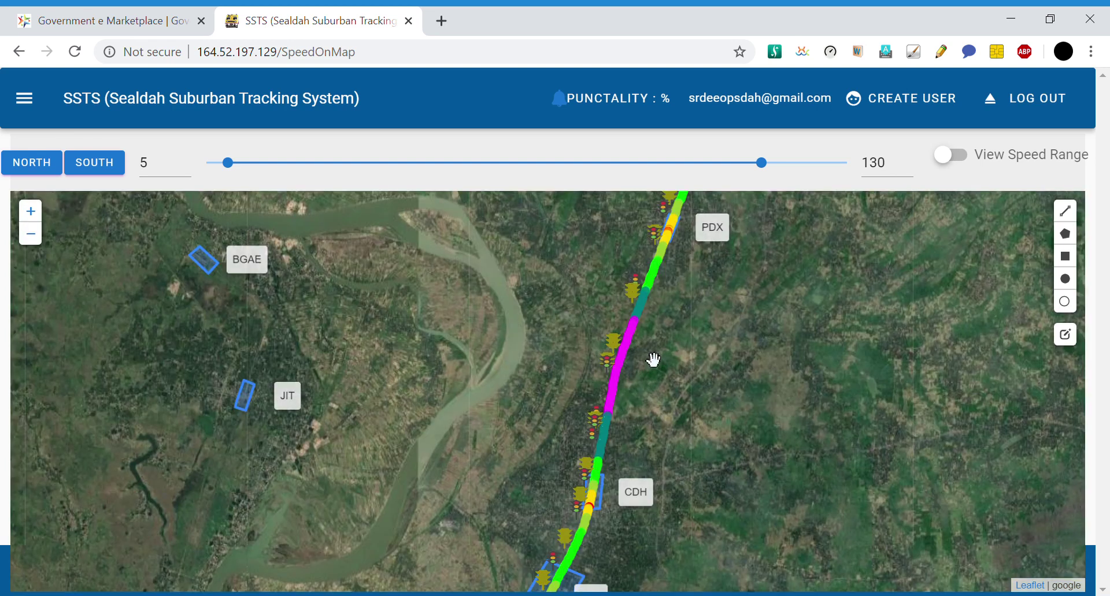
mouse_move(640, 333)
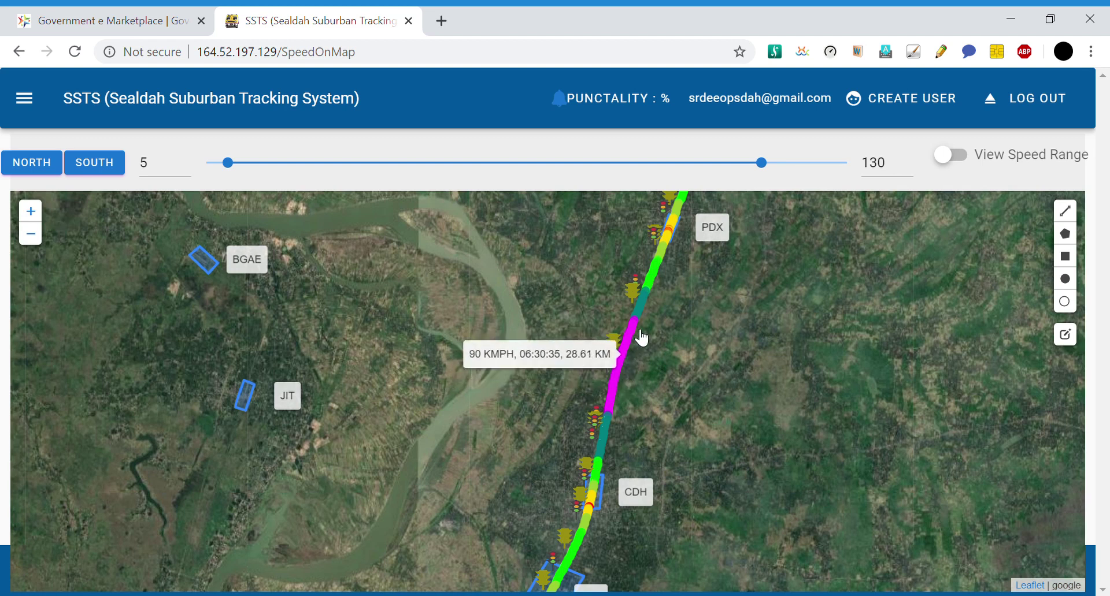
left_click(639, 327)
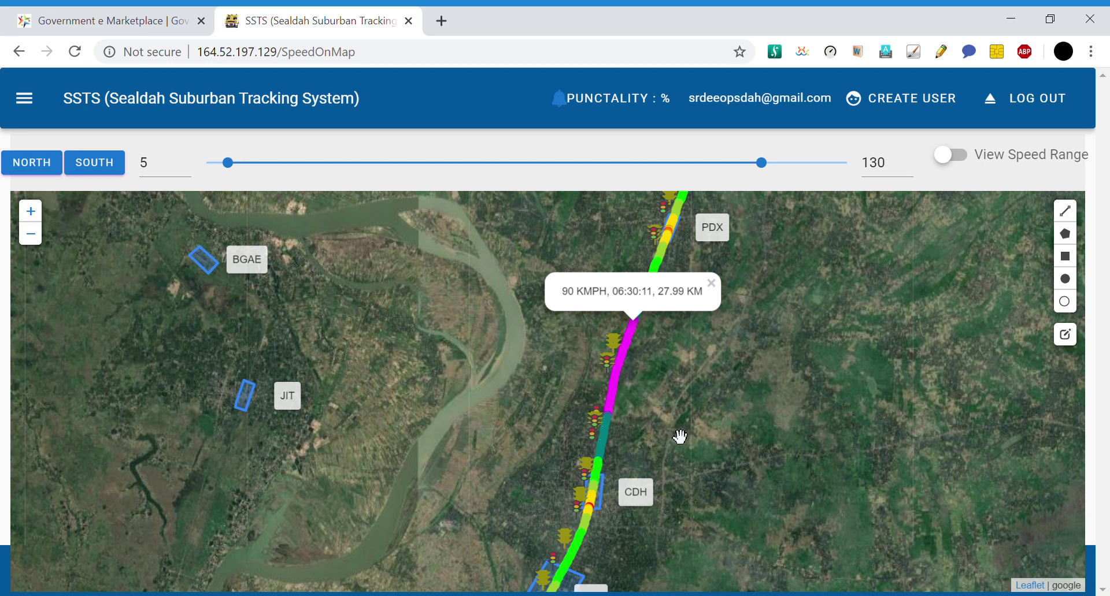
Step: Close the 90 KMPH popup on the magenta stretch between PDX and CDH
left_click(711, 283)
Step: Pan the map past PXR, KMAE, SMX and DMLE to the LC-29 and LC-20 crossings
left_click_drag(654, 416, 659, 381)
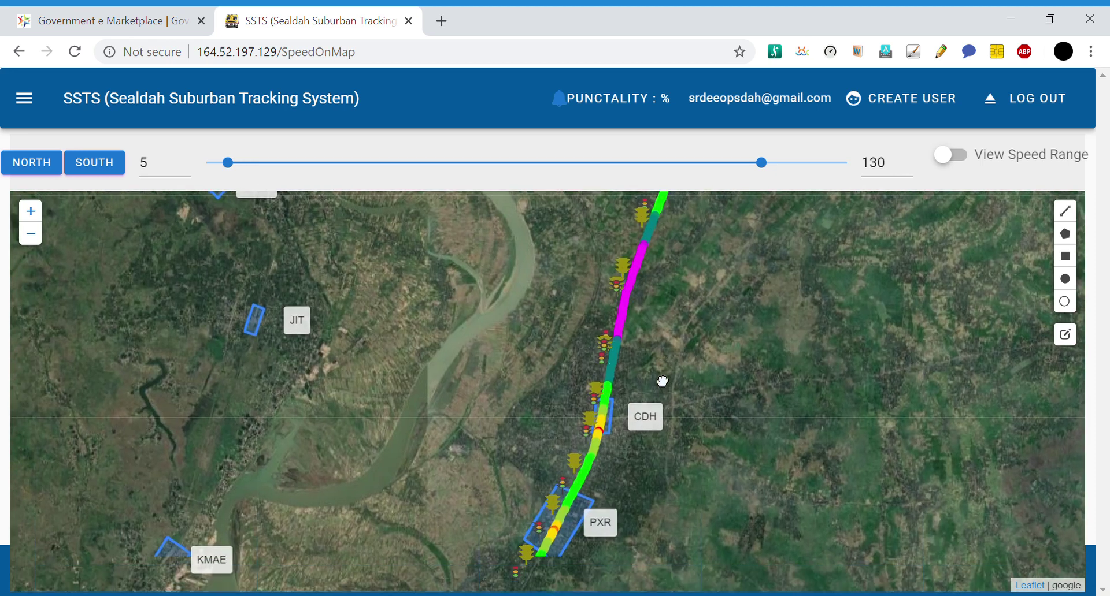
mouse_move(600, 459)
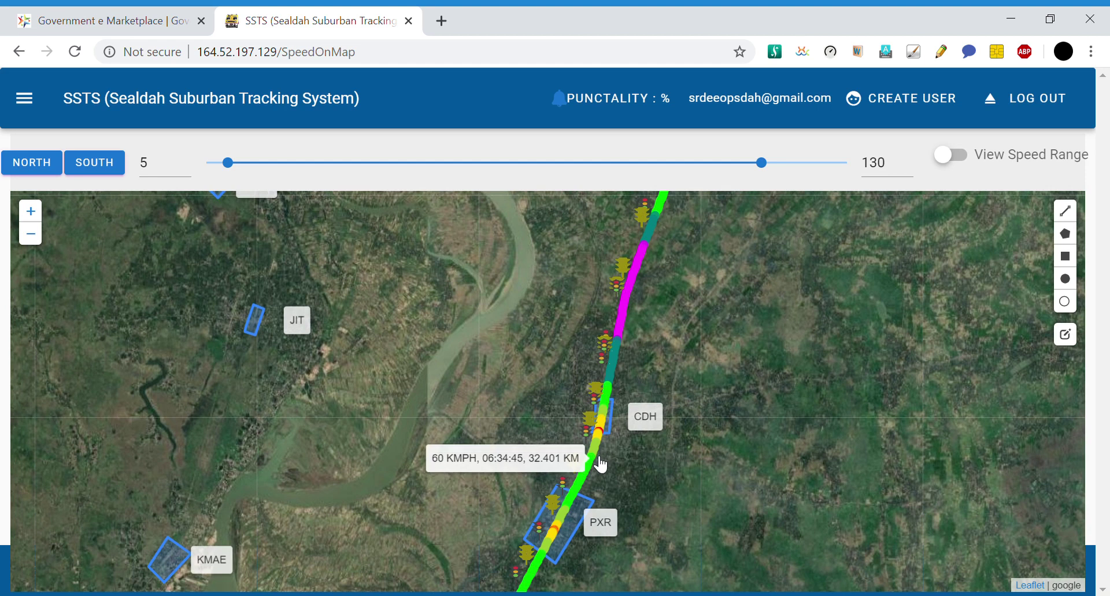
left_click_drag(748, 463, 788, 364)
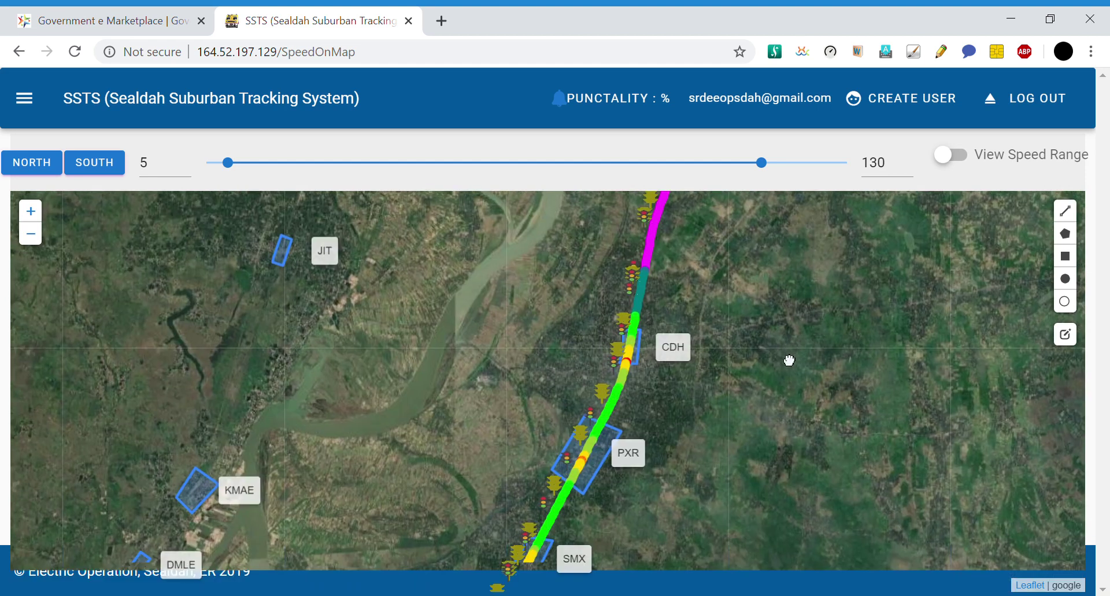
left_click_drag(711, 516, 800, 352)
scroll(790, 364, "down", 2)
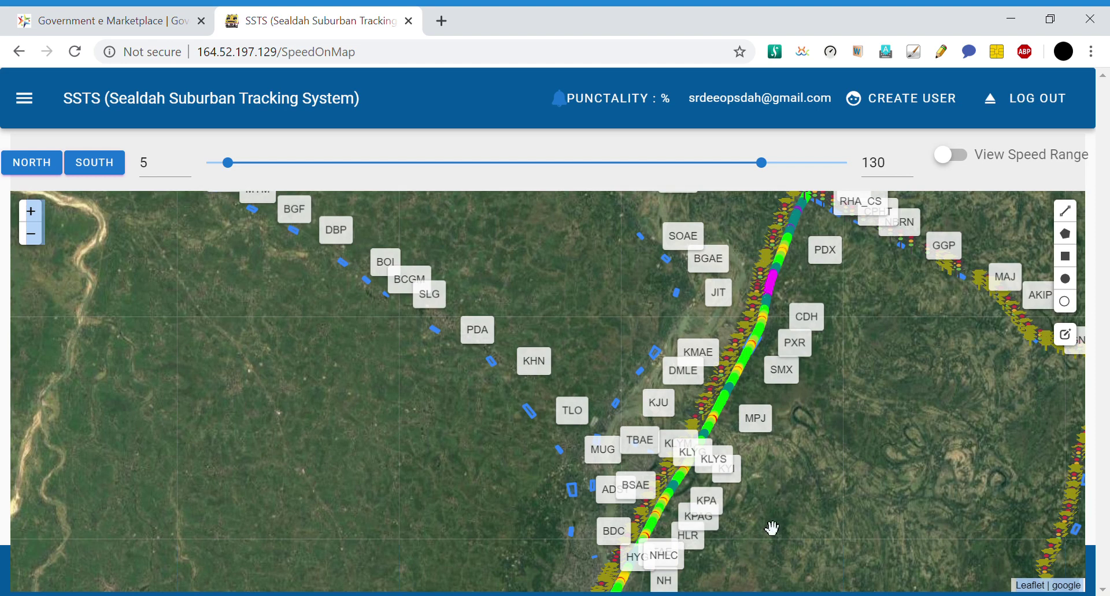
left_click_drag(845, 483, 832, 387)
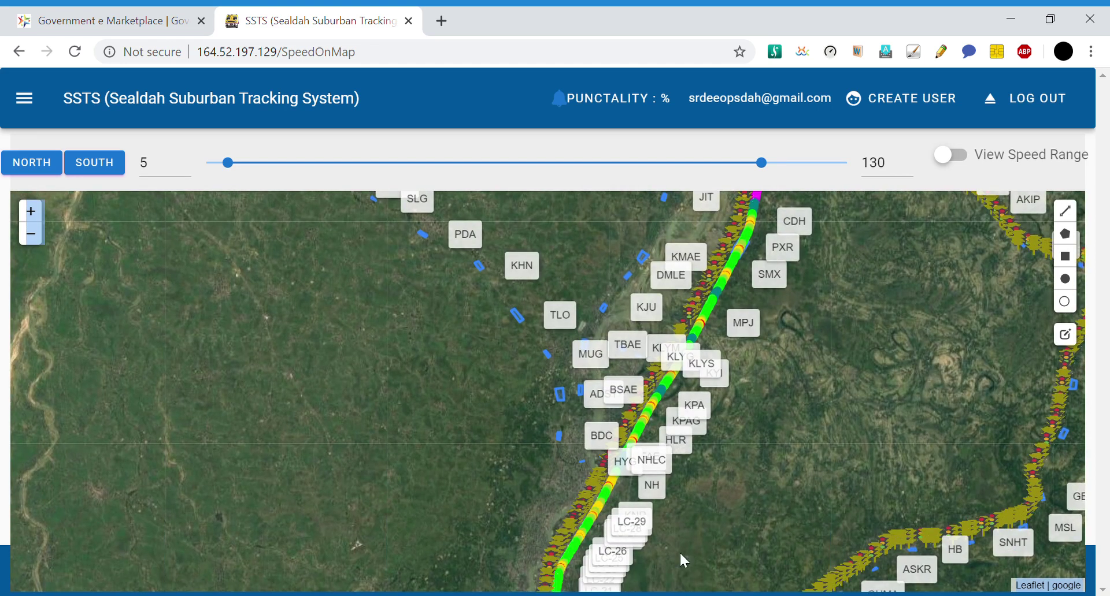
left_click_drag(720, 552, 751, 428)
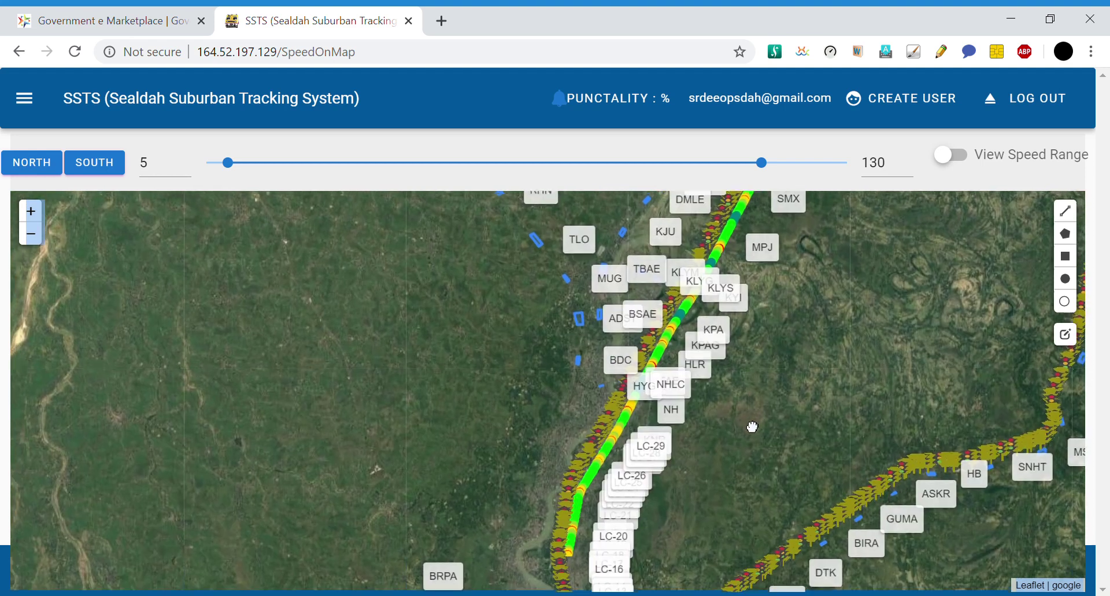
scroll(578, 488, "up", 3)
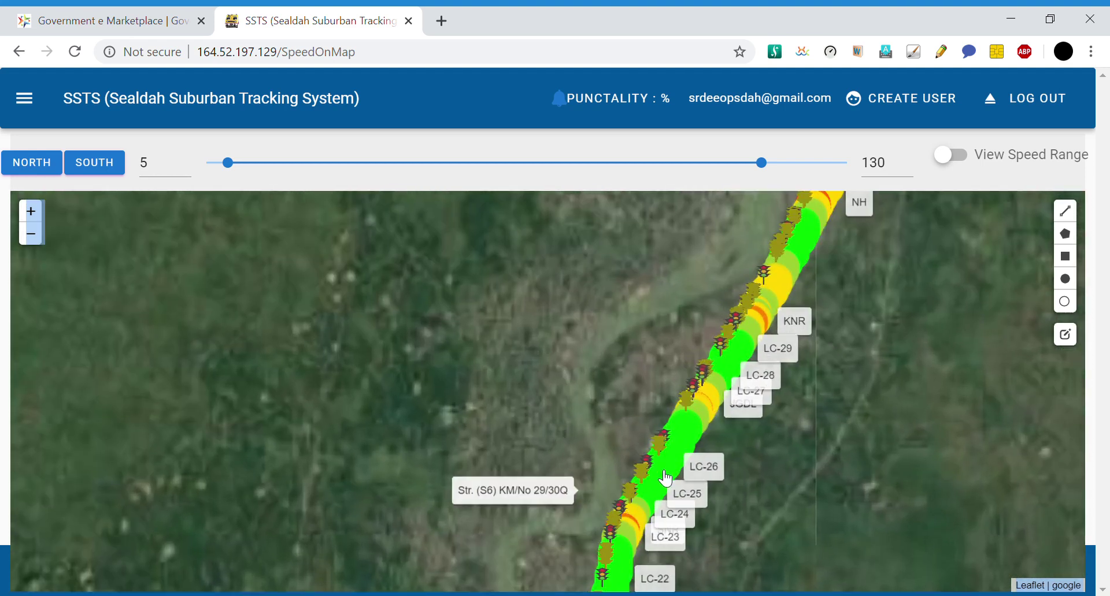
scroll(666, 479, "up", 1)
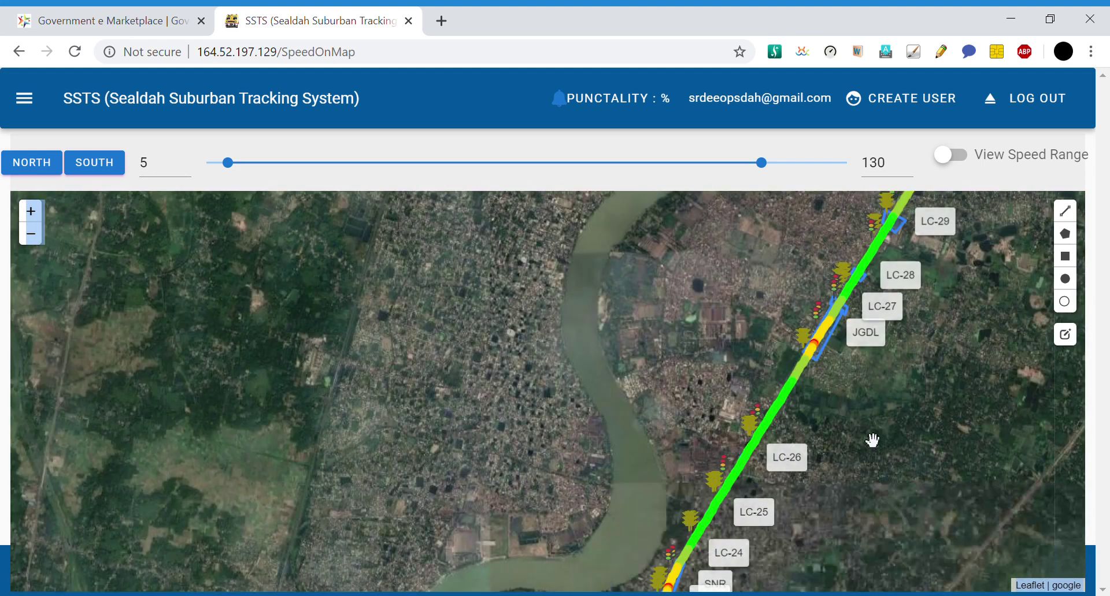
Step: Follow the track south through LC-19 to LC-8 and SEP, then zoom out one level
left_click_drag(899, 431, 815, 461)
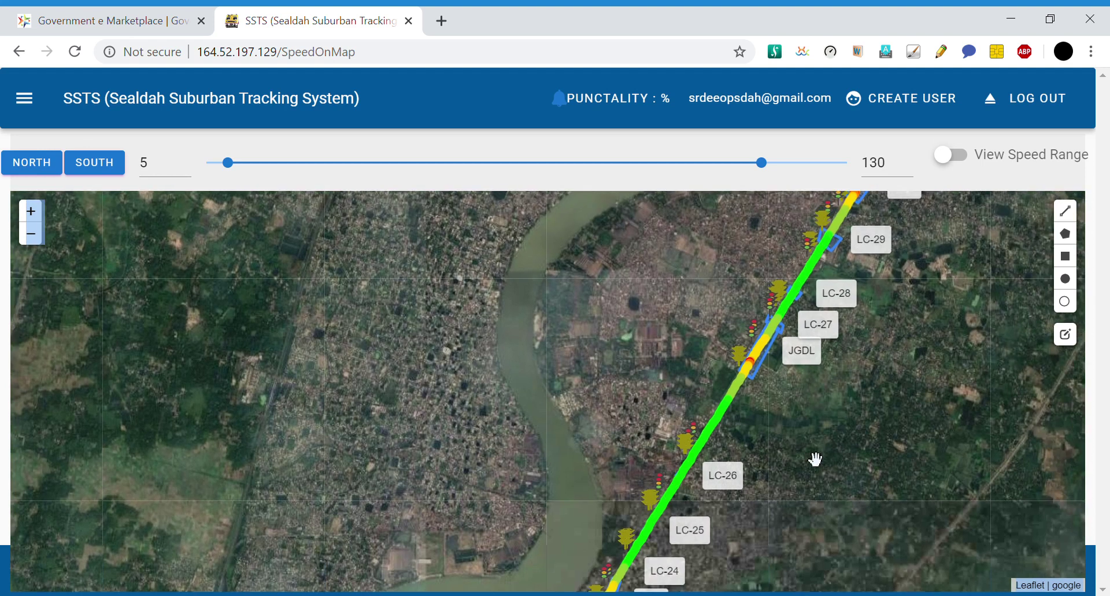
scroll(815, 459, "down", 1)
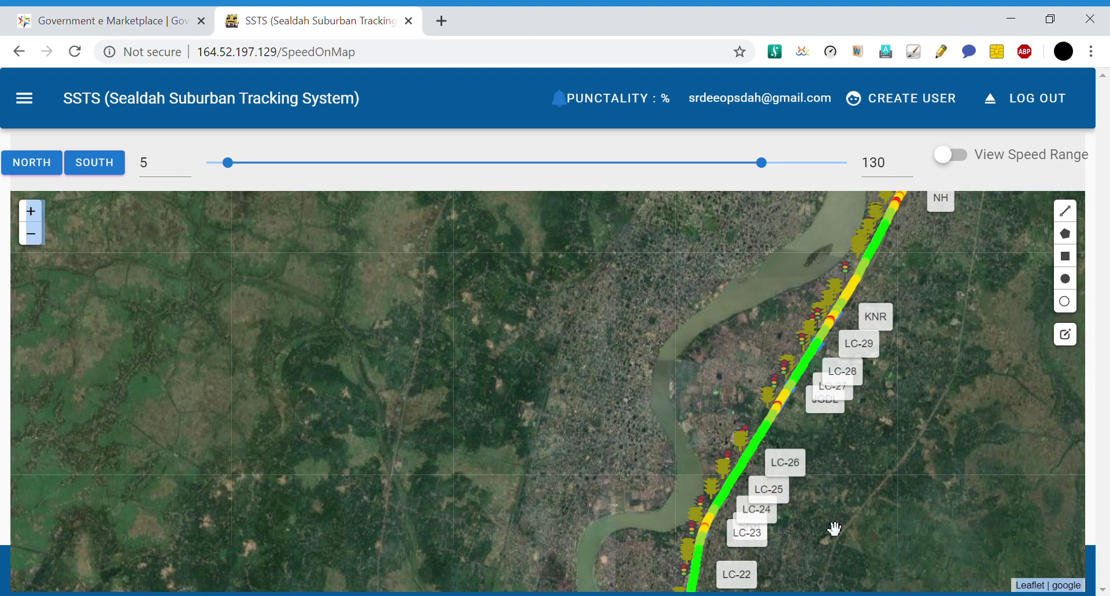
left_click_drag(821, 489, 832, 399)
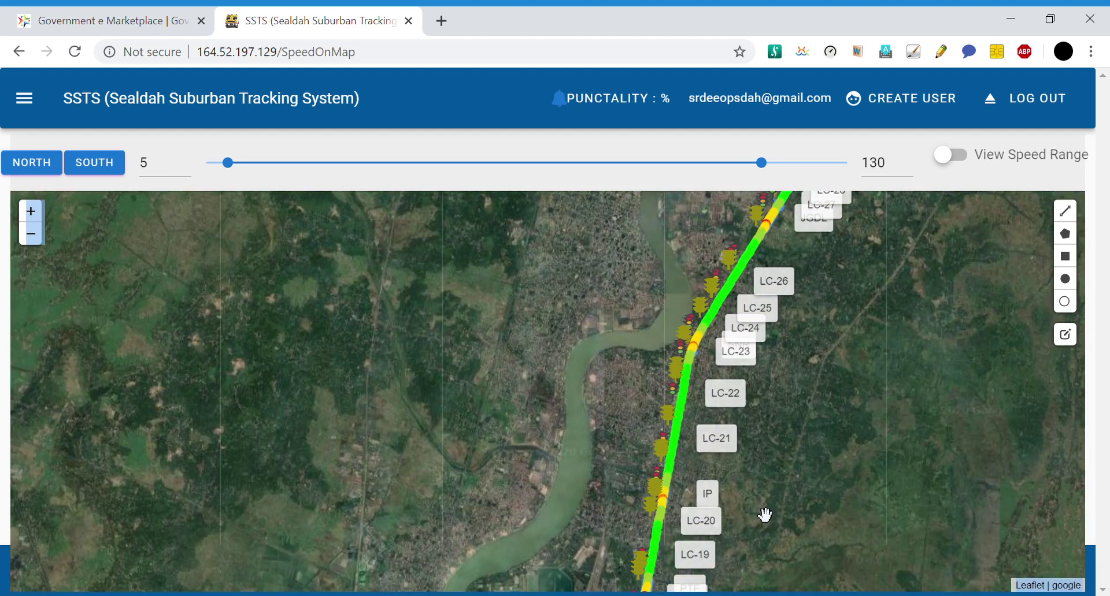
left_click_drag(765, 515, 747, 453)
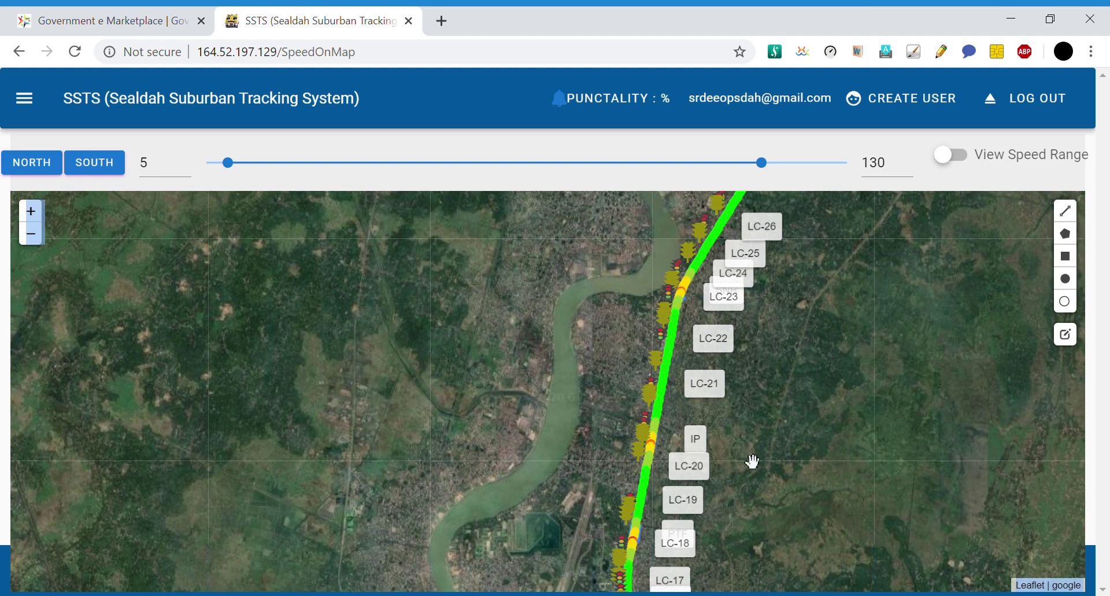
left_click_drag(751, 496, 738, 416)
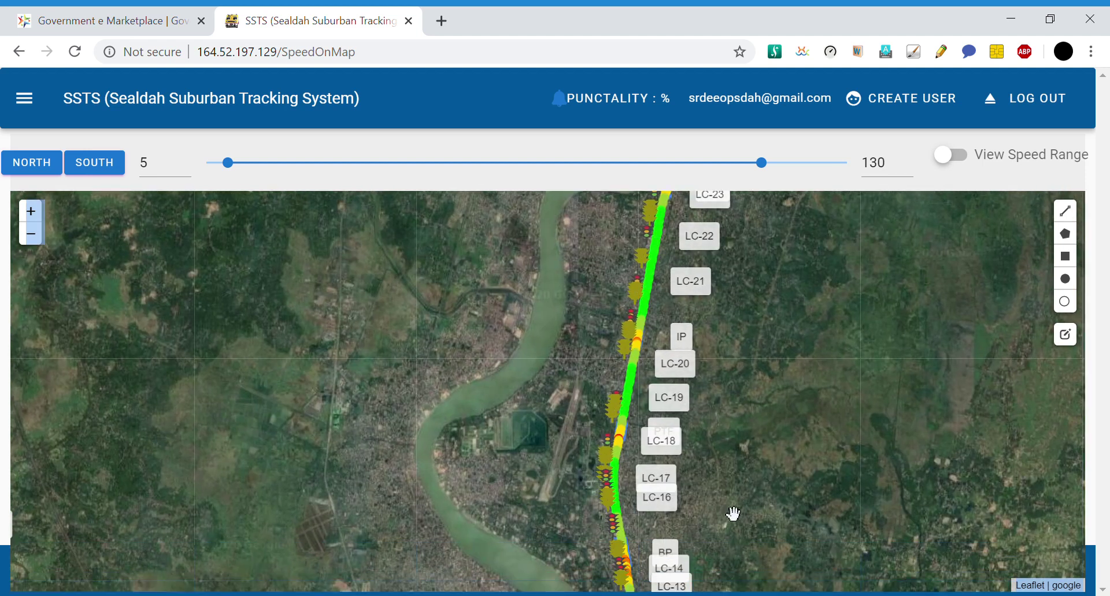
left_click_drag(733, 514, 716, 426)
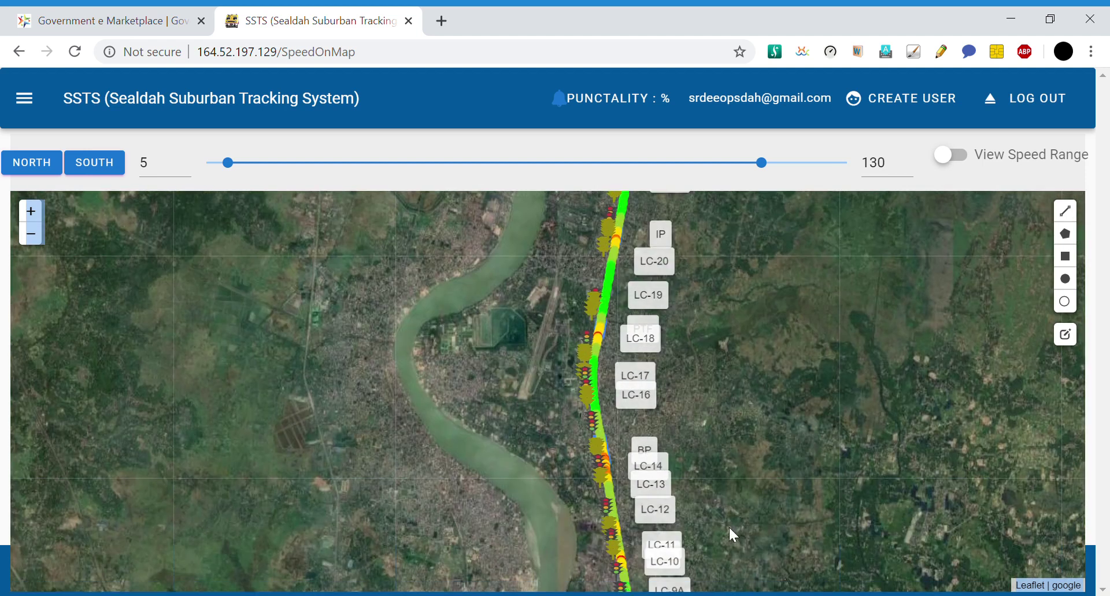
left_click_drag(729, 526, 713, 324)
scroll(707, 397, "down", 1)
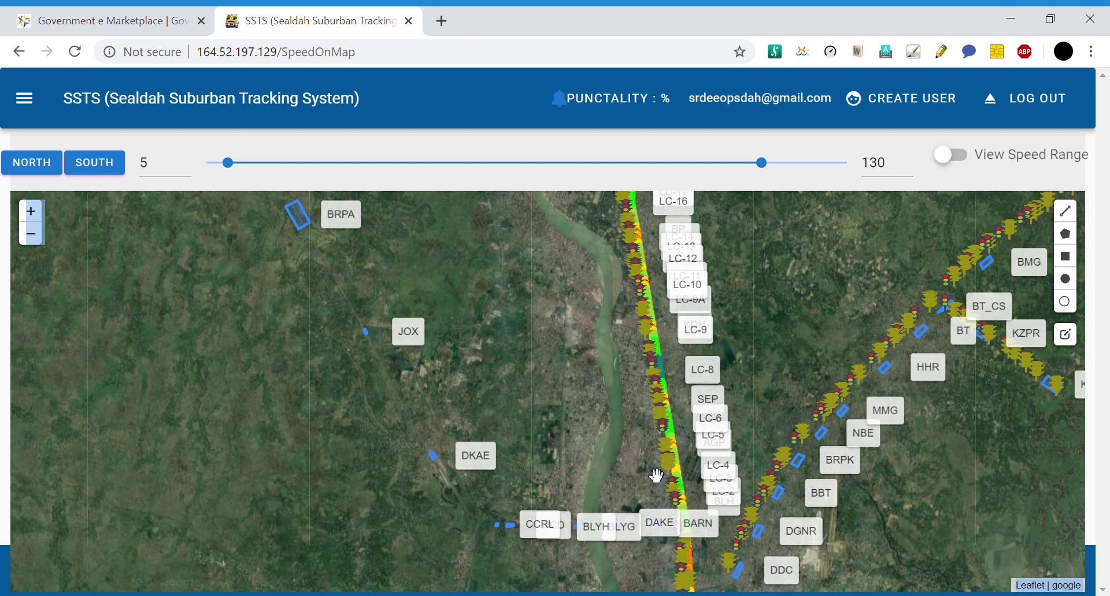
Step: Check the track speeds near DDJ and SDAH, then return to TALA, KOAA and PTKR
left_click_drag(652, 468, 624, 325)
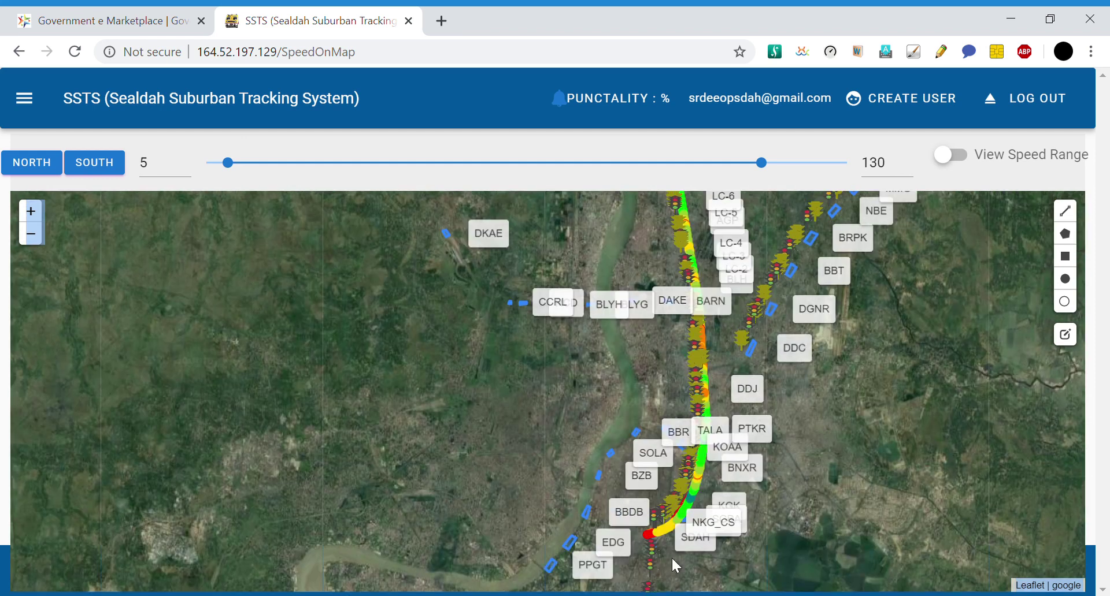
mouse_move(665, 538)
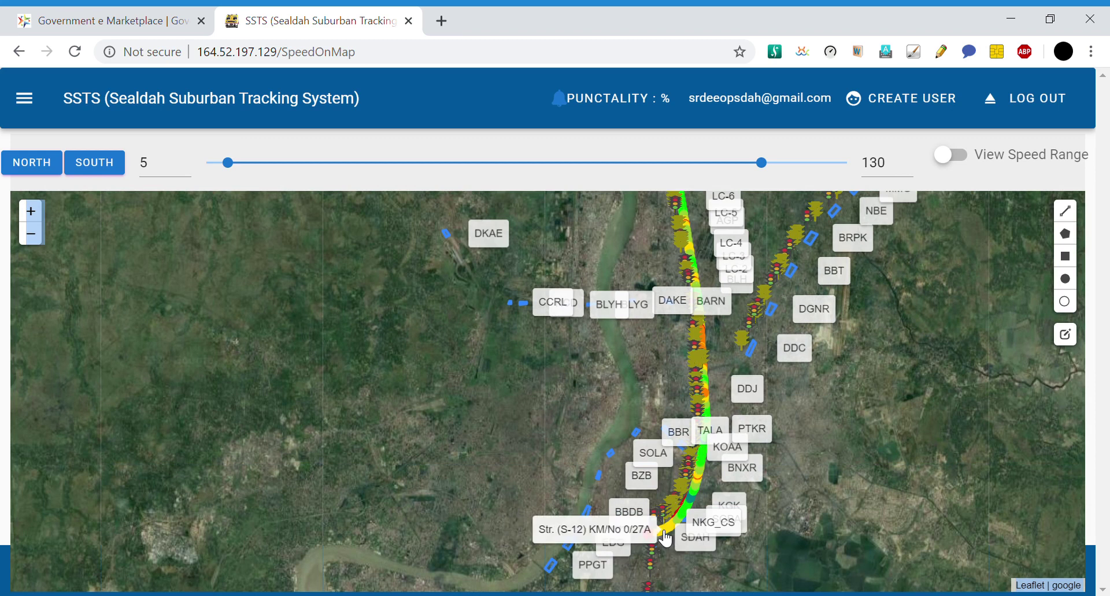
scroll(664, 538, "up", 2)
mouse_move(699, 533)
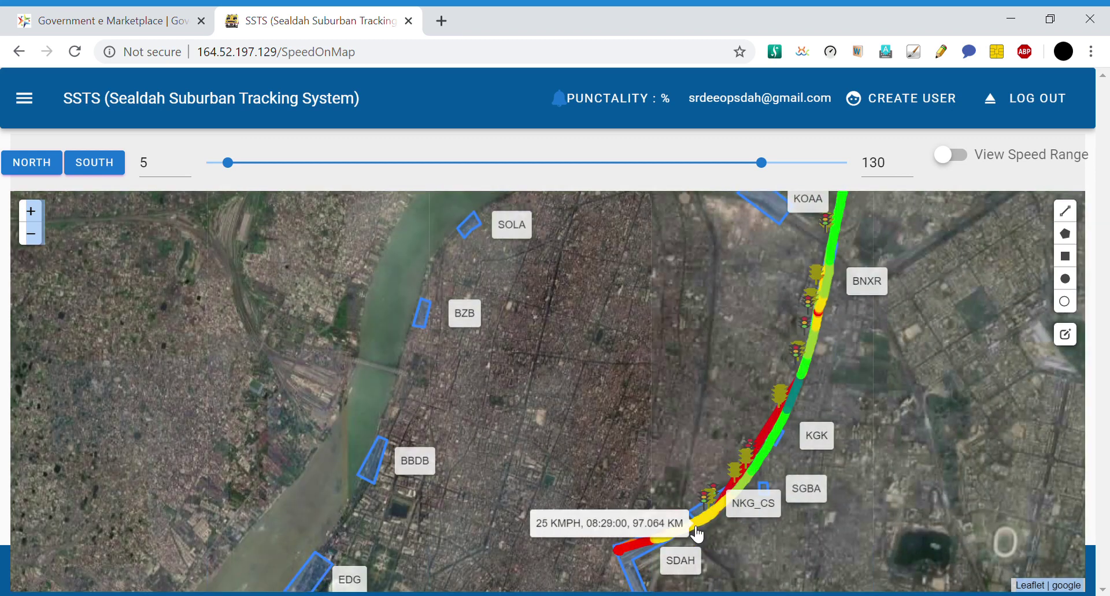
scroll(748, 537, "up", 1)
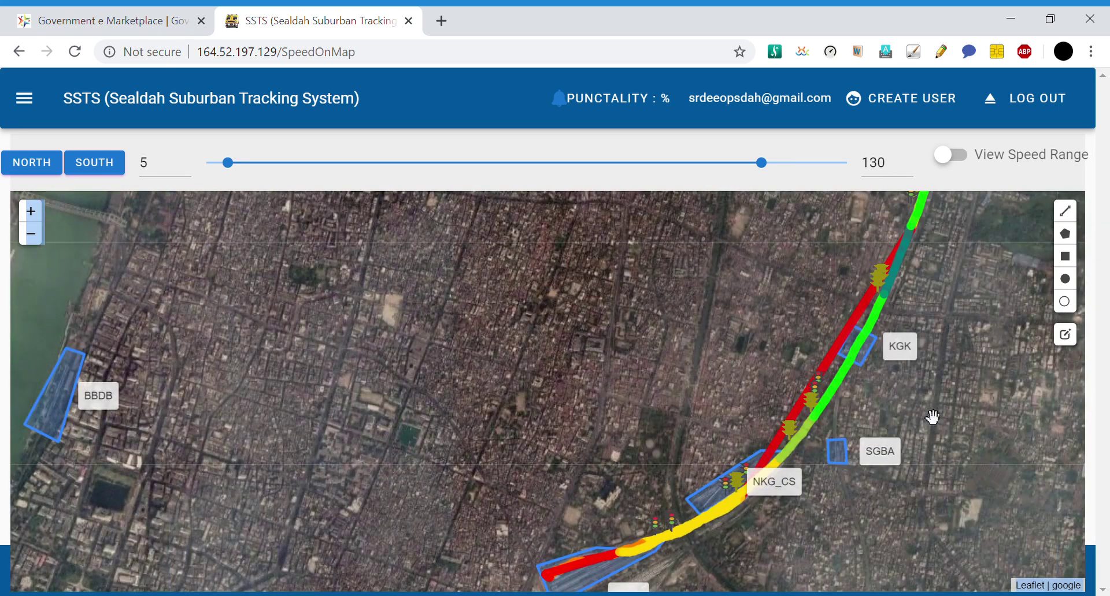
scroll(932, 418, "down", 1)
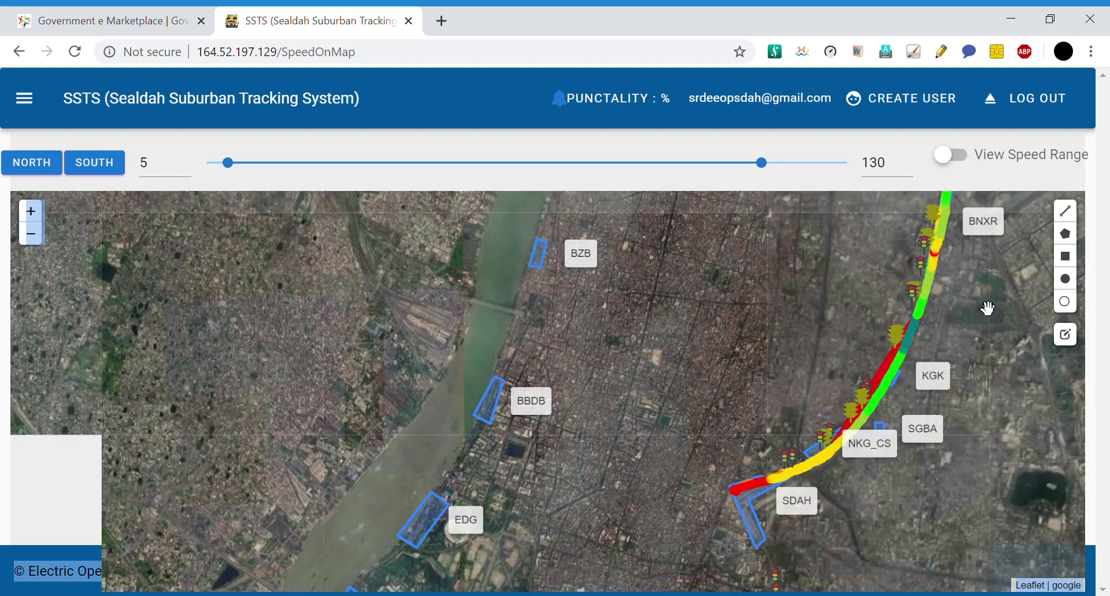
left_click_drag(979, 341, 878, 521)
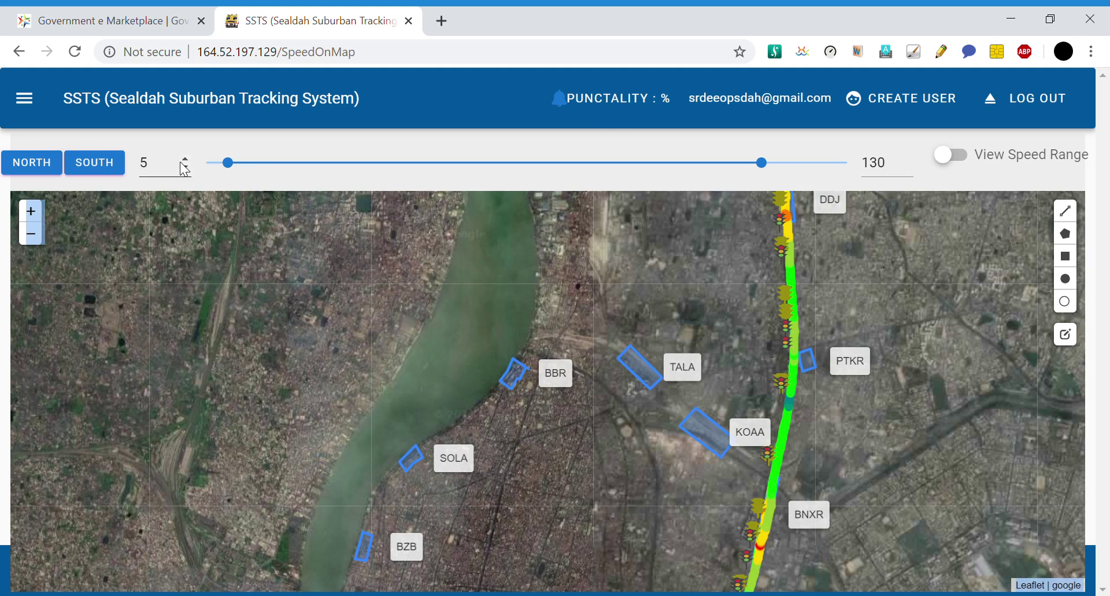
Step: Move both speed slider handles to narrow the range to 90–95 km/h
left_click_drag(230, 164, 571, 174)
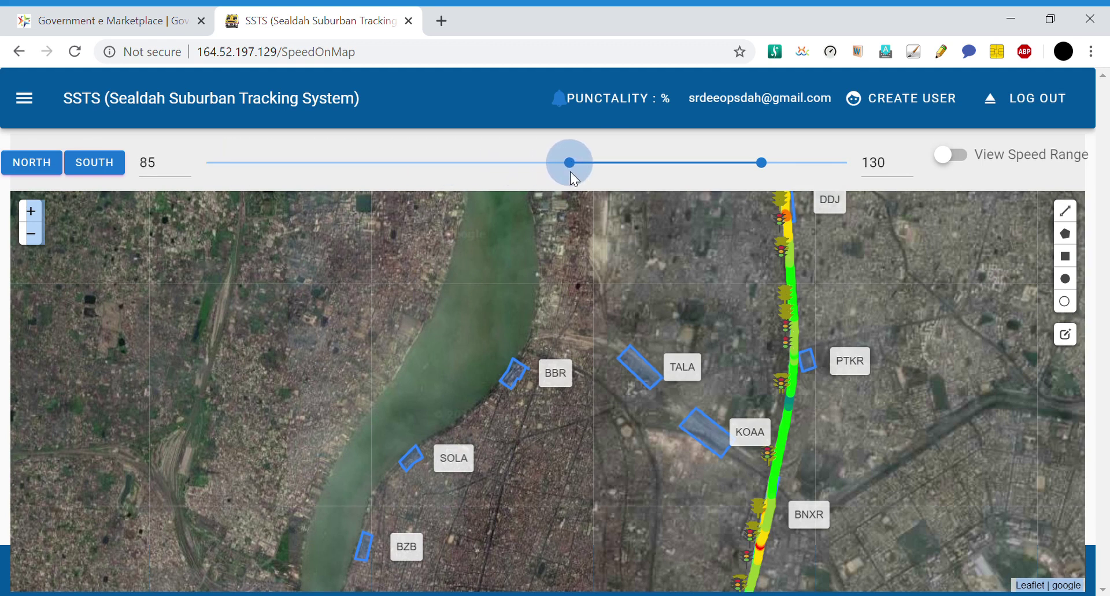
left_click_drag(570, 172, 593, 170)
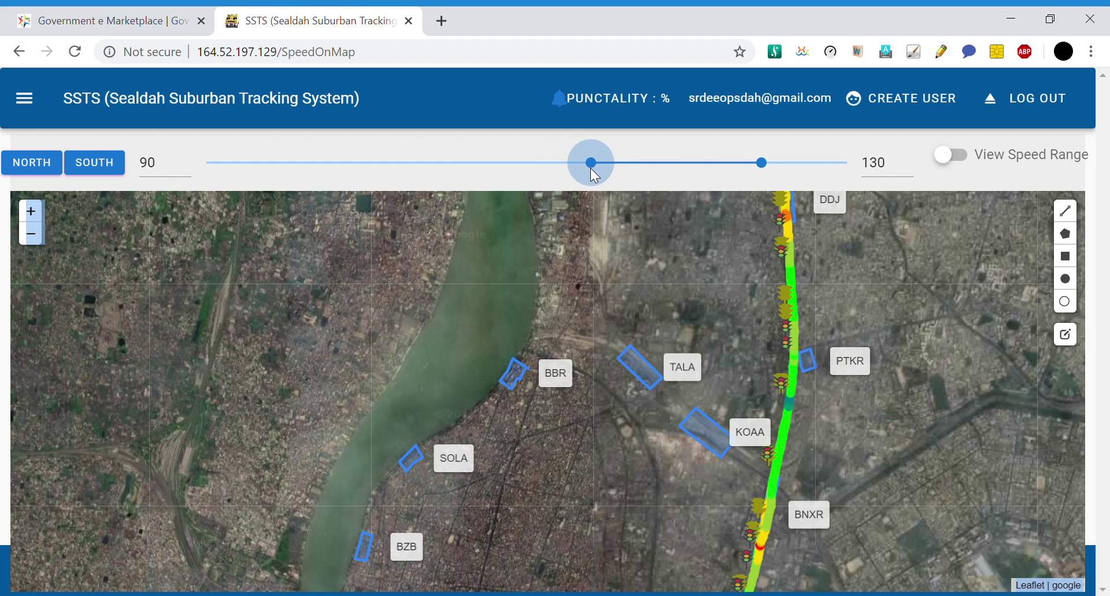
left_click_drag(763, 162, 614, 164)
Step: Turn on View Speed Range and zoom out over the greyed track
left_click(970, 161)
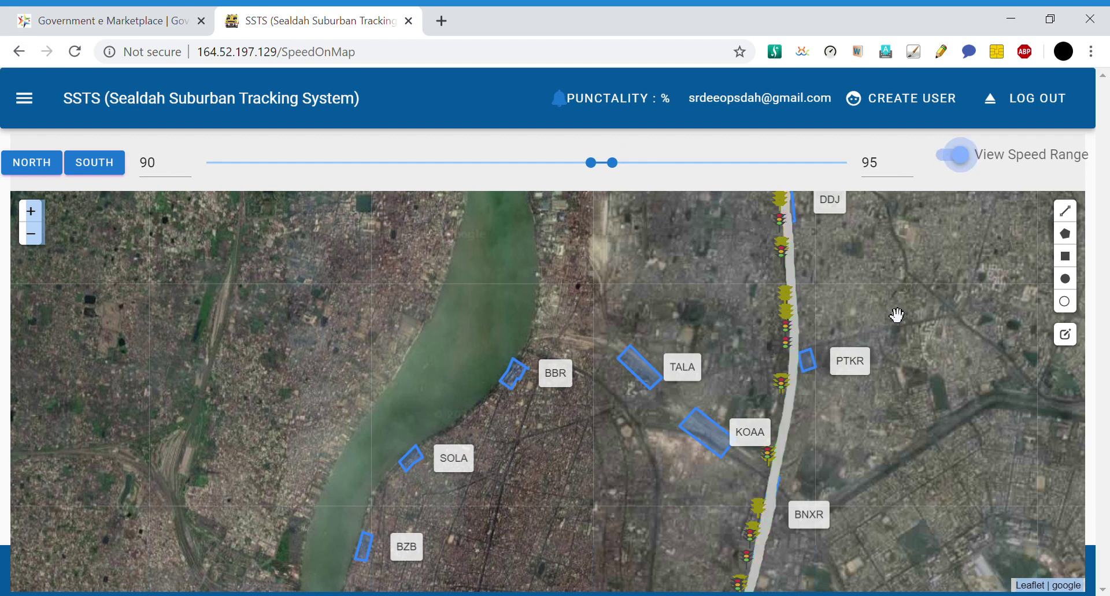
scroll(896, 315, "down", 1)
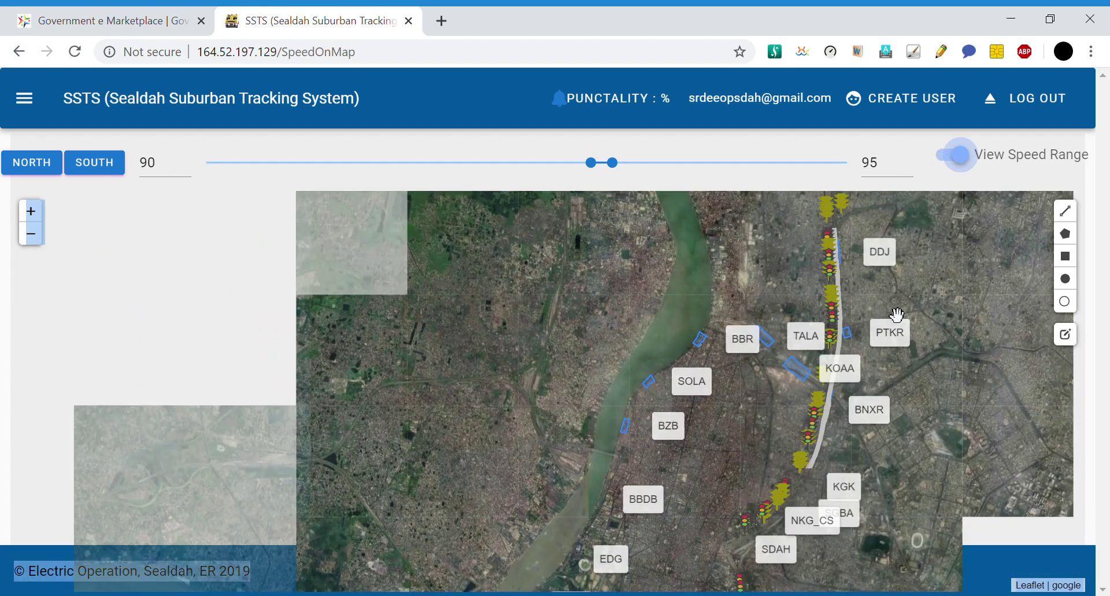
scroll(897, 315, "down", 1)
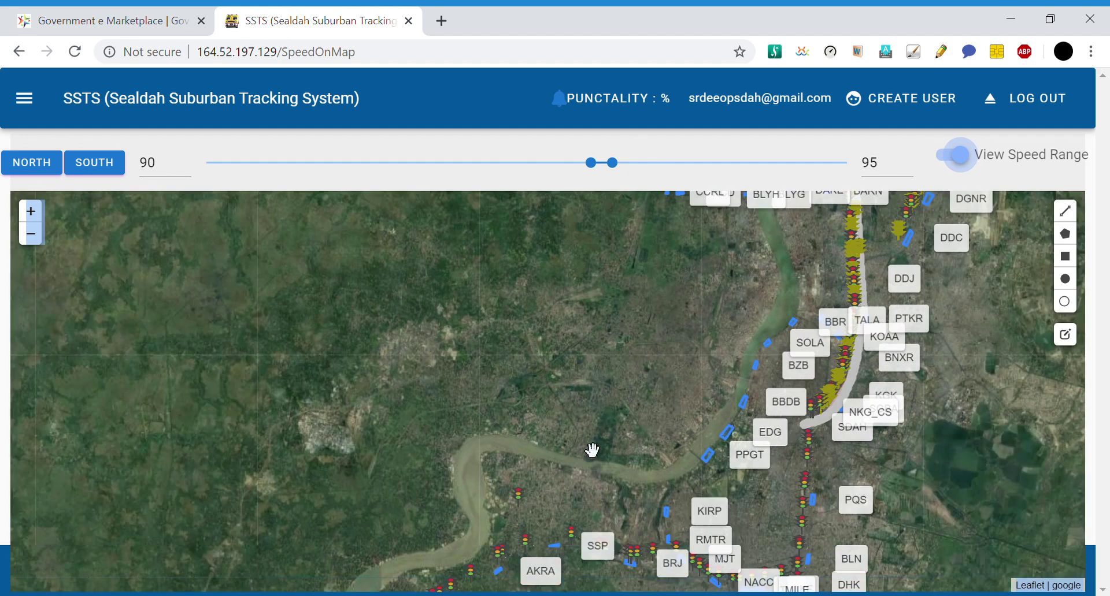
Step: Pan north past JOX, HHR, BDC and NHLC until the blue stretch near JIT appears
left_click_drag(784, 301, 681, 406)
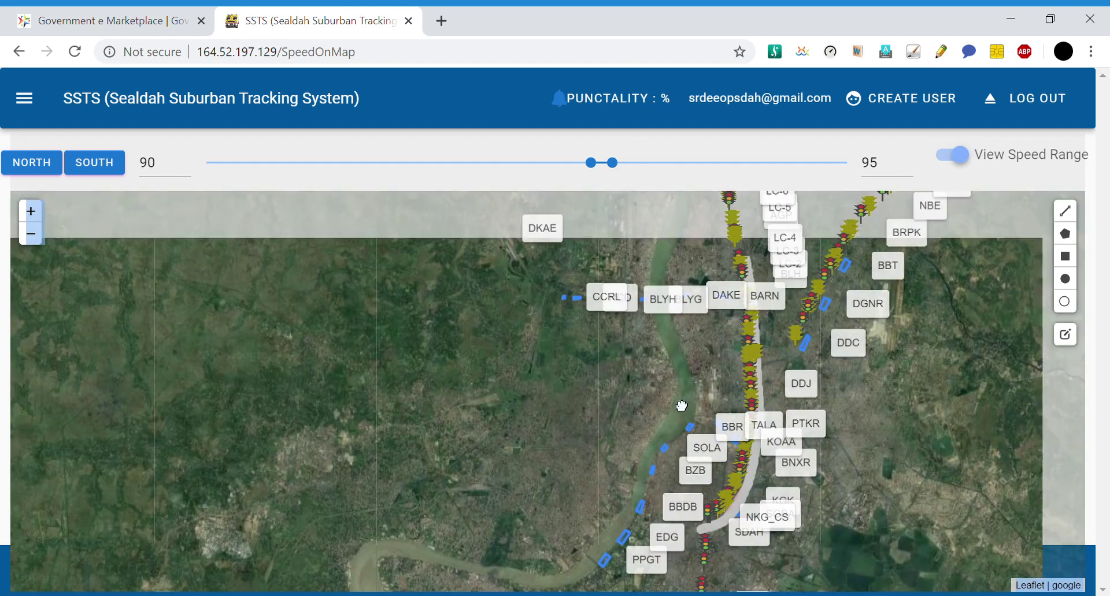
left_click_drag(833, 260, 803, 452)
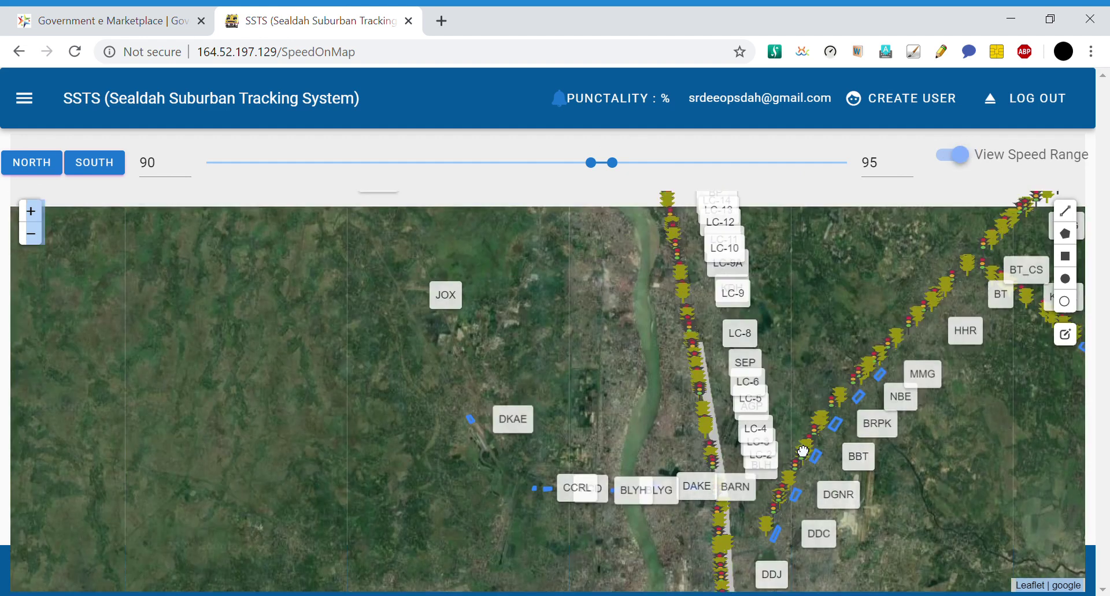
scroll(798, 274, "down", 1)
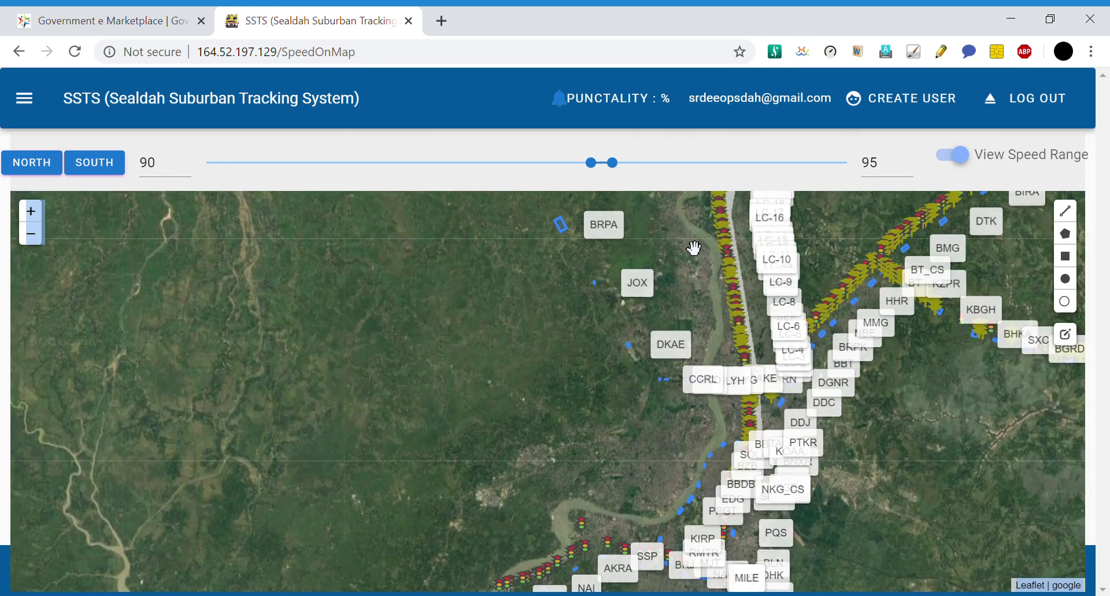
left_click_drag(676, 364, 590, 558)
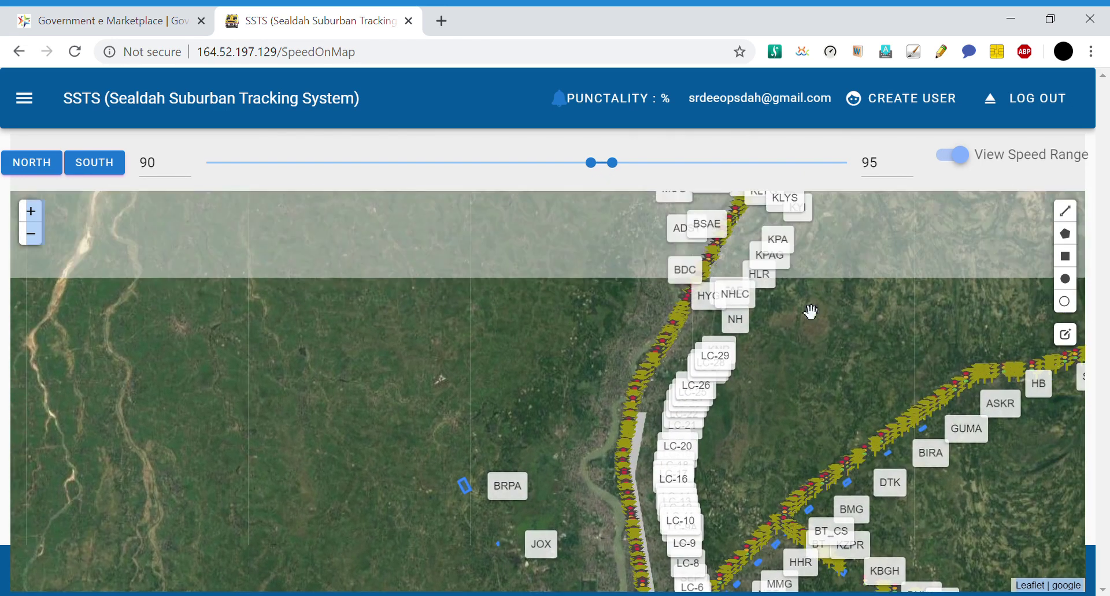
key("Up")
key("Up")
key("Right")
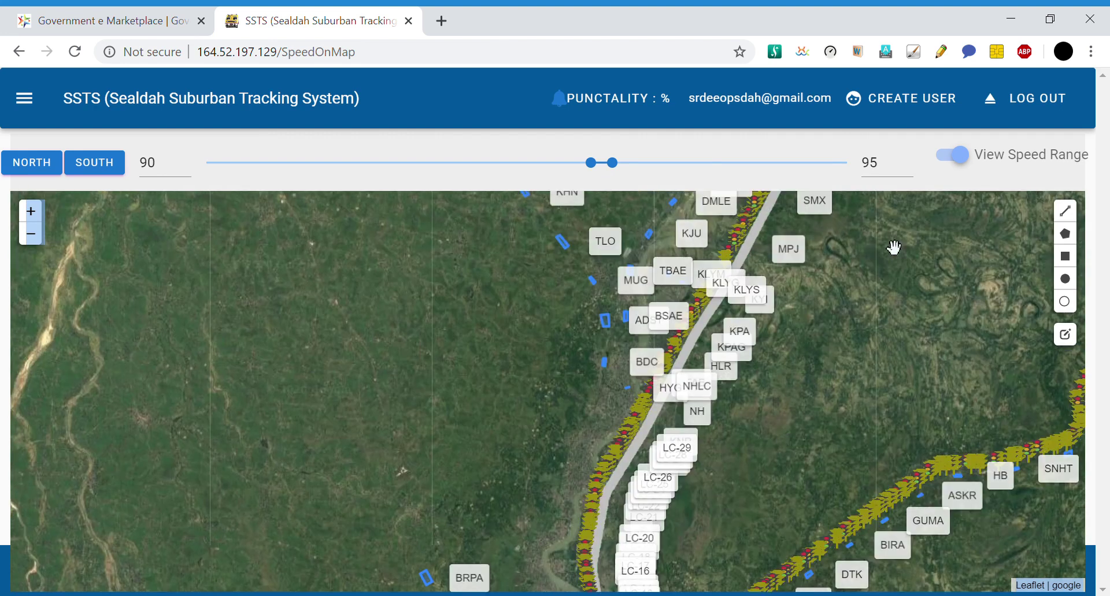
left_click_drag(867, 312, 830, 433)
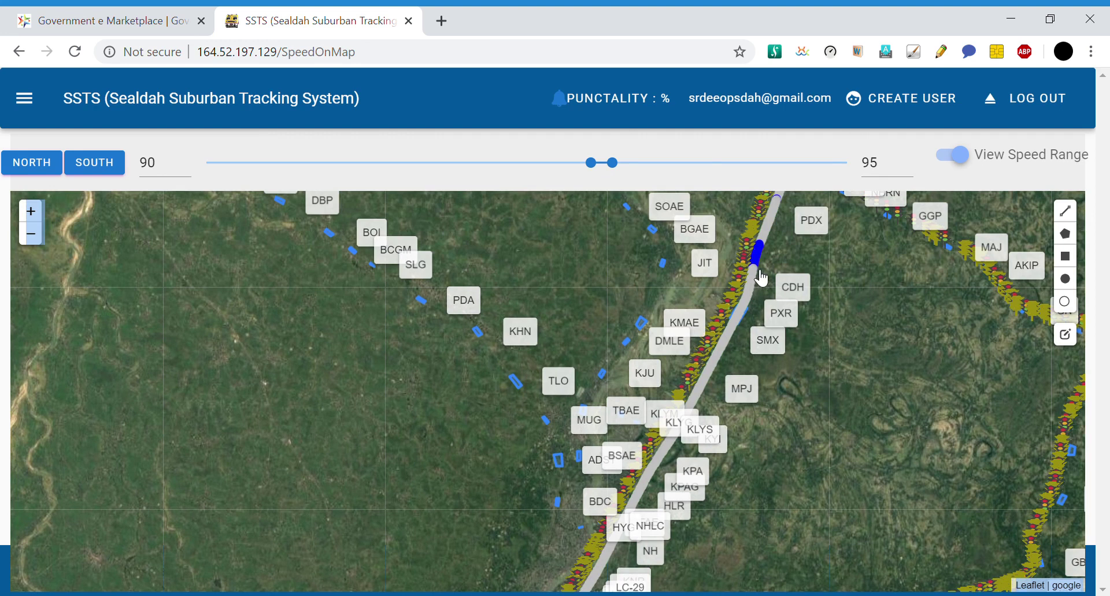
Step: Zoom in on the blue 90–95 km/h stretch and read its speed values
mouse_move(768, 261)
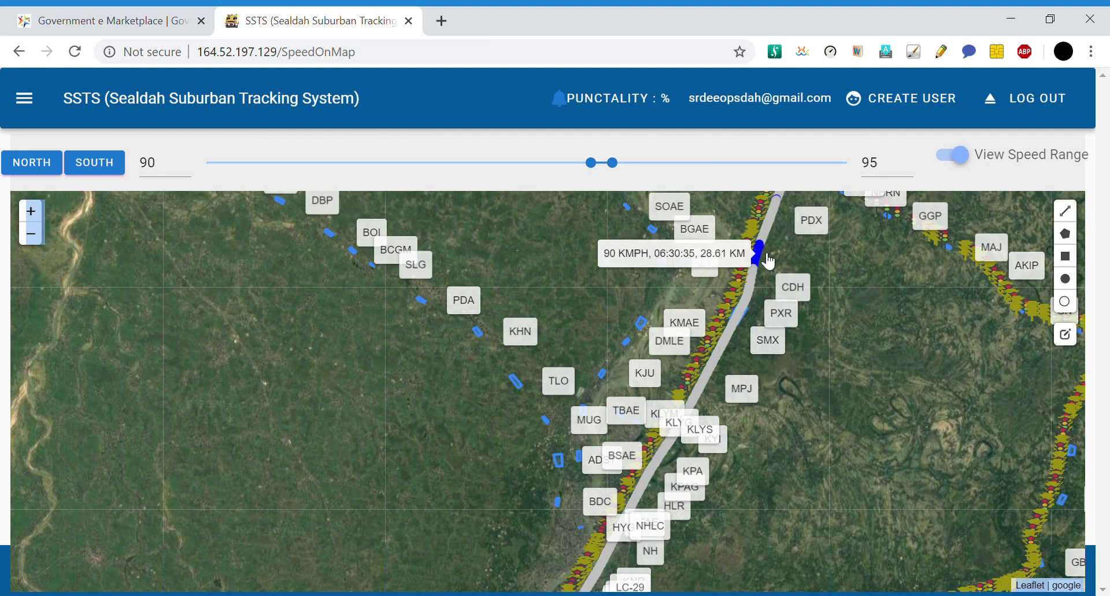
scroll(768, 262, "up", 2)
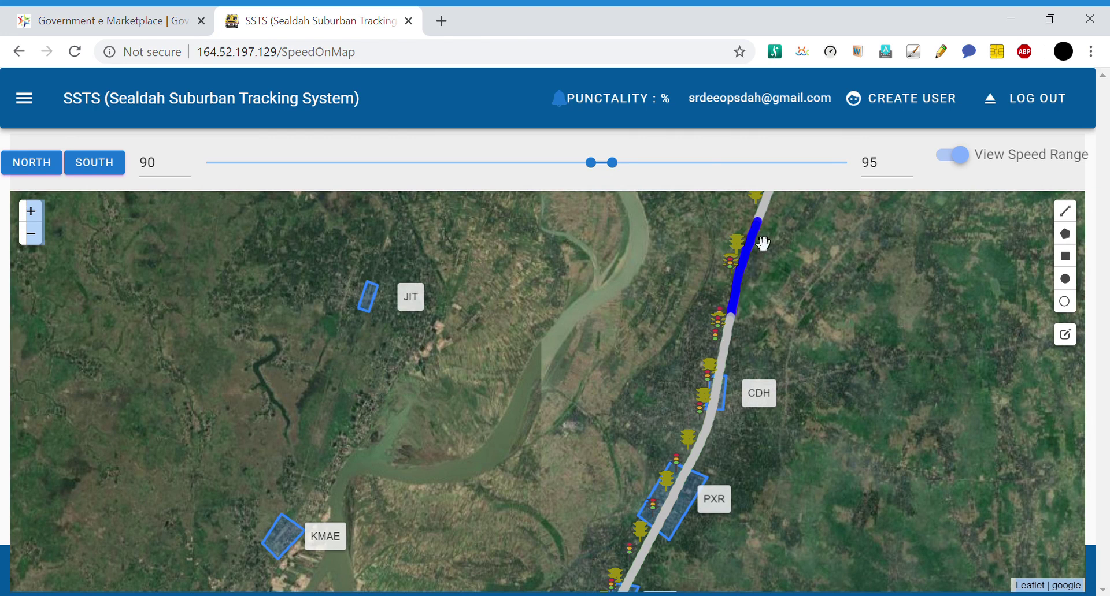
mouse_move(752, 287)
mouse_move(730, 360)
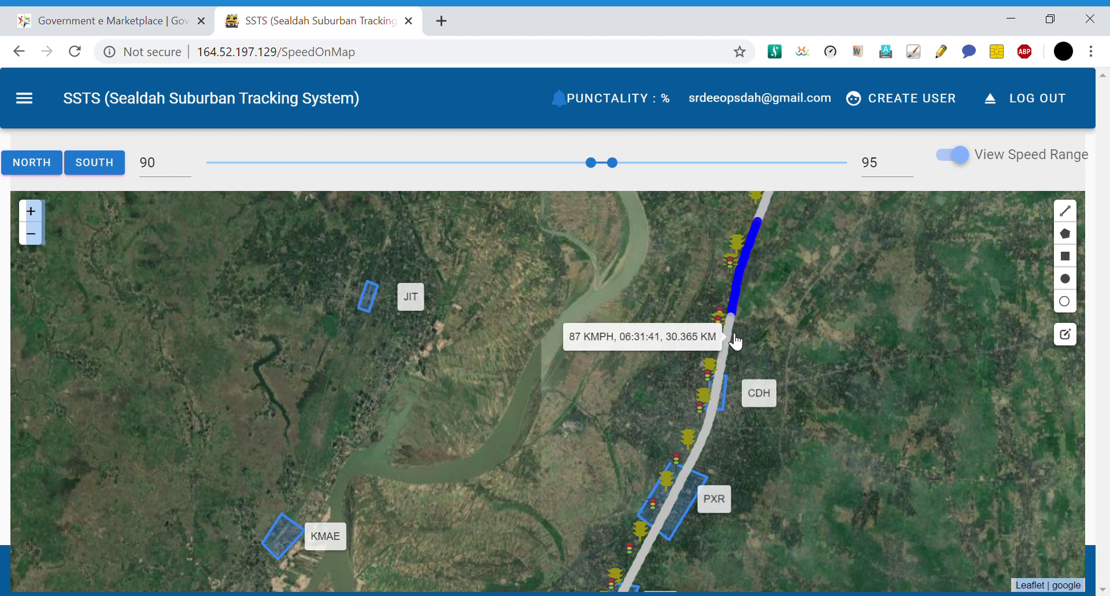
Step: Zoom out and follow the grey track south past SMX and MPJ to KPA
left_click_drag(872, 325, 887, 285)
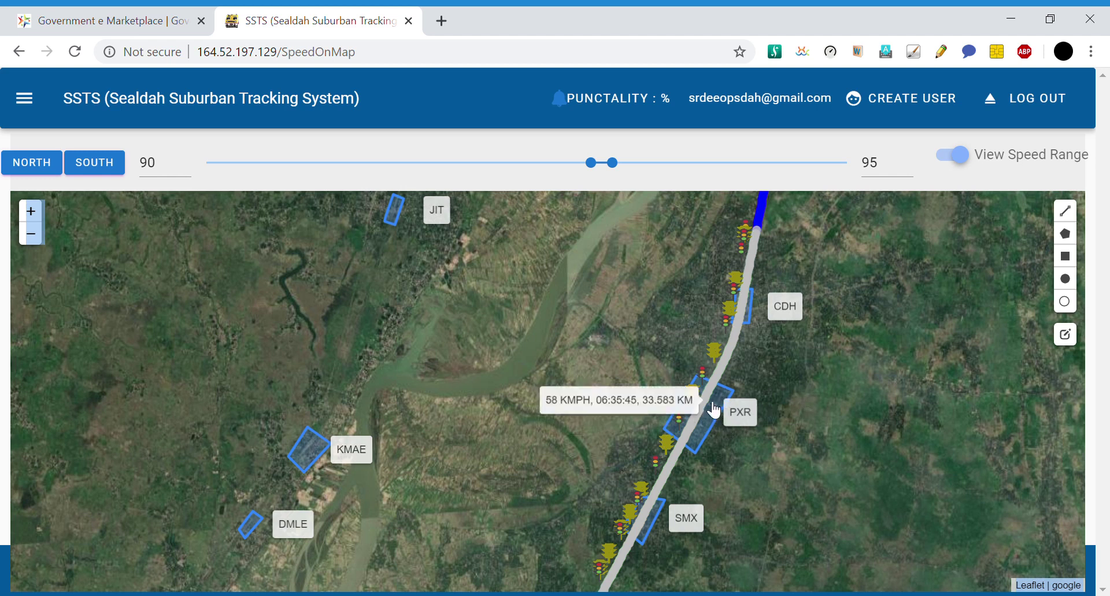
mouse_move(718, 402)
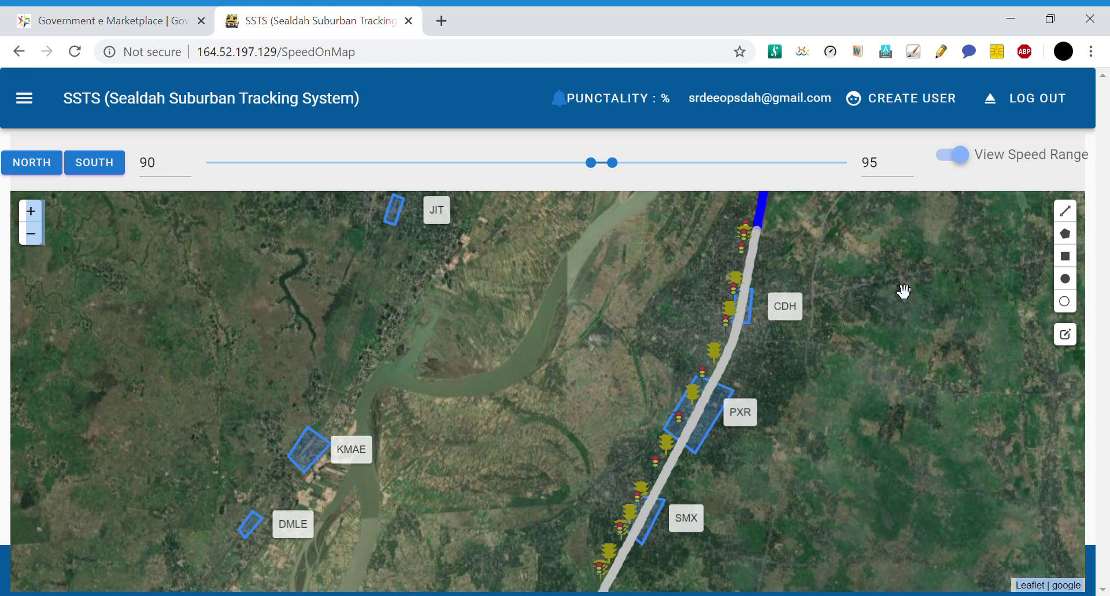
scroll(904, 291, "down", 1)
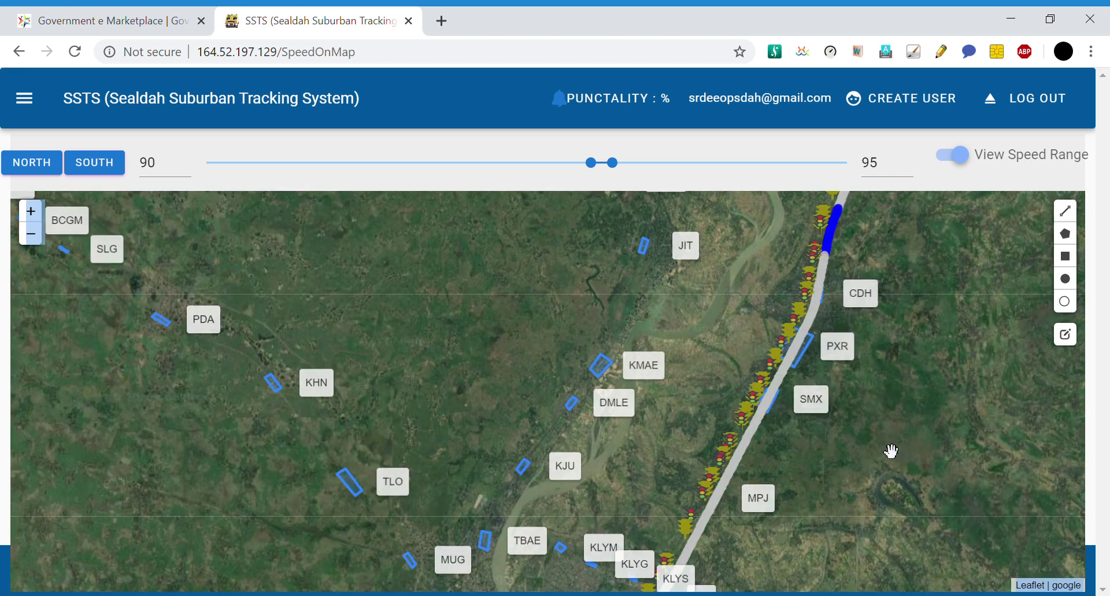
left_click_drag(890, 451, 790, 364)
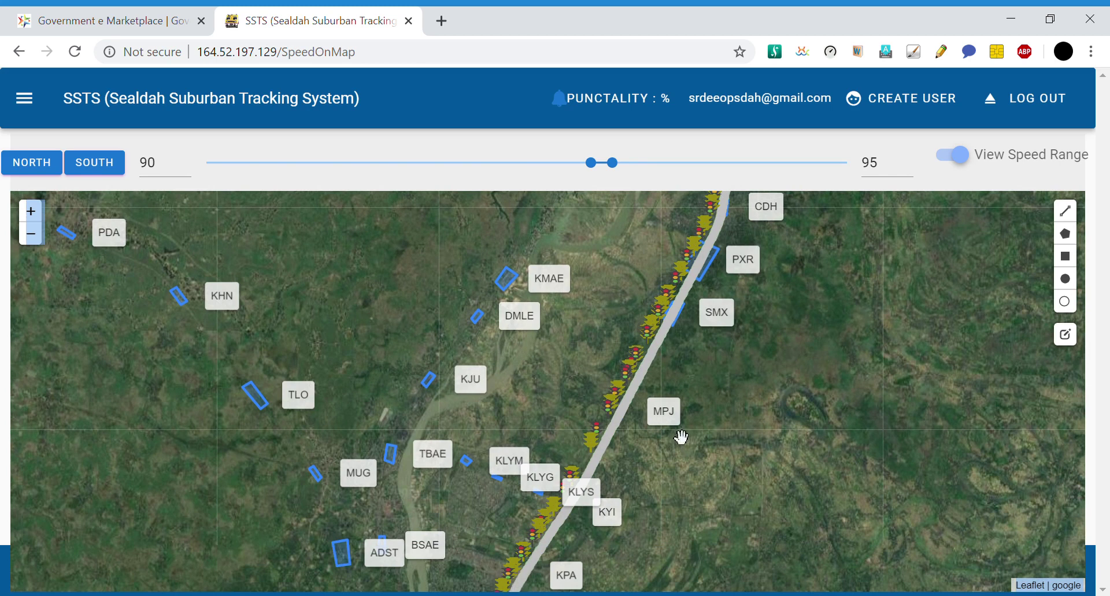